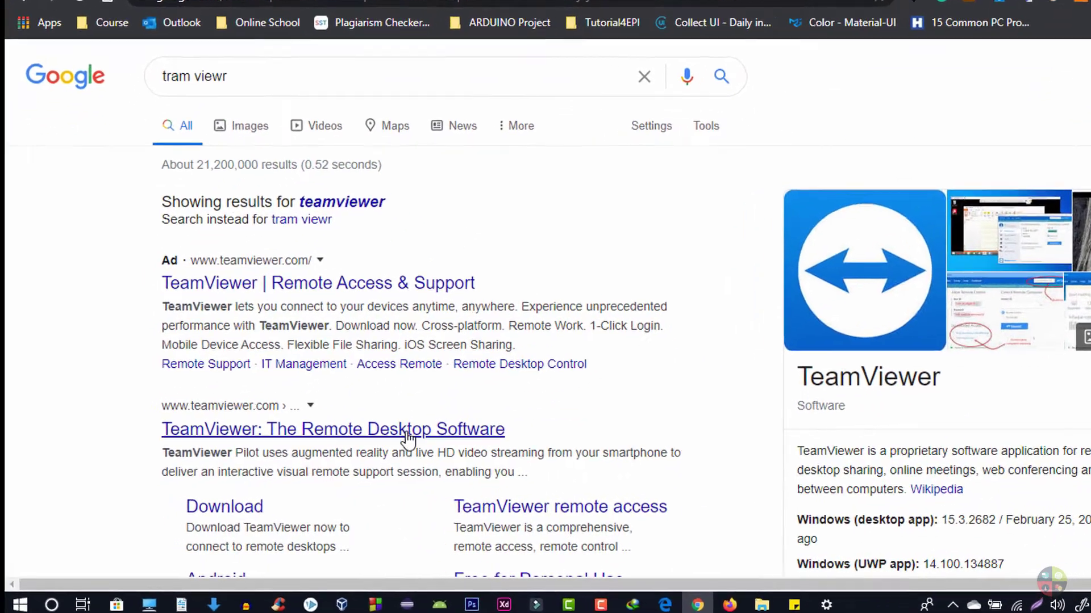
Open the official teamviewer.com site from the TeamViewer search result.
{"action": "right_click", "coordinate": [357, 443]}
{"action": "left_click", "coordinate": [409, 448]}
{"action": "left_click", "coordinate": [640, 393]}
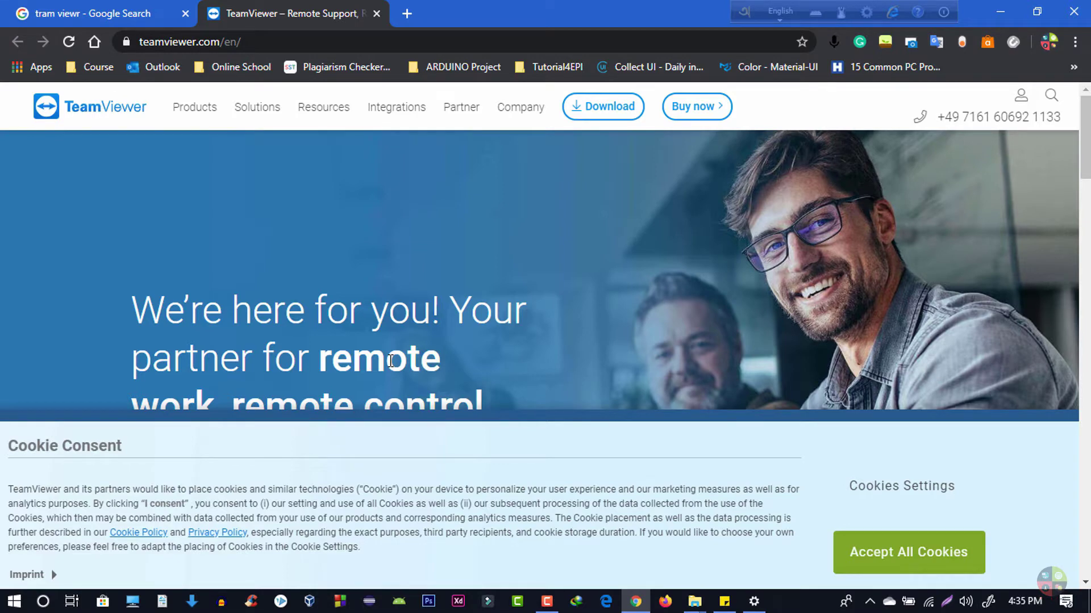
Download the Windows installer TeamViewer_Setup.exe and show Chrome's full downloads list.
{"action": "left_click", "coordinate": [591, 111]}
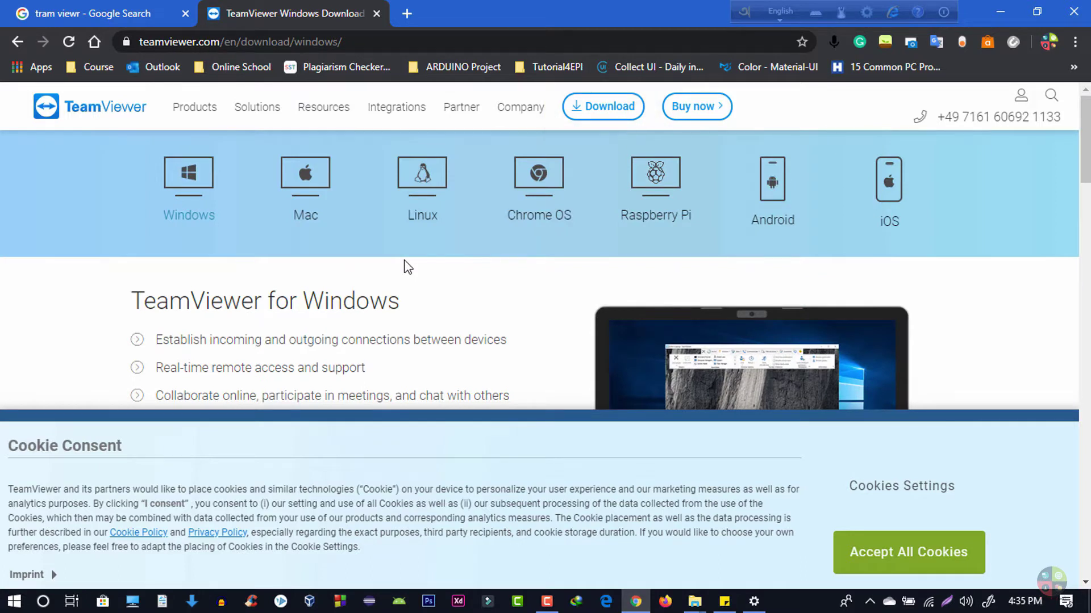
{"action": "left_click", "coordinate": [177, 179]}
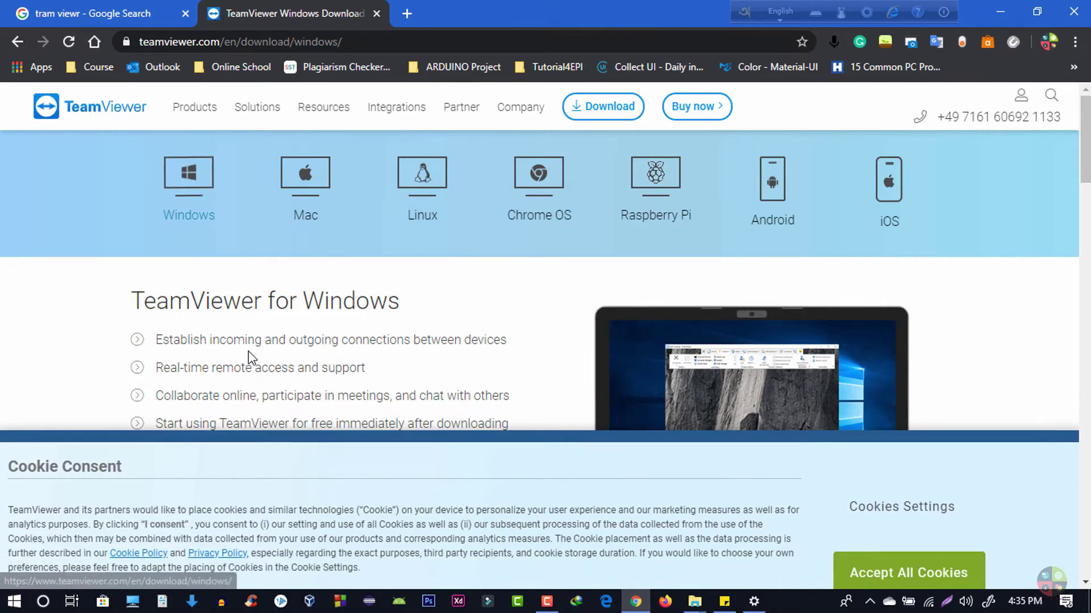
{"action": "scroll", "coordinate": [249, 356], "scroll_direction": "down", "scroll_amount": 3}
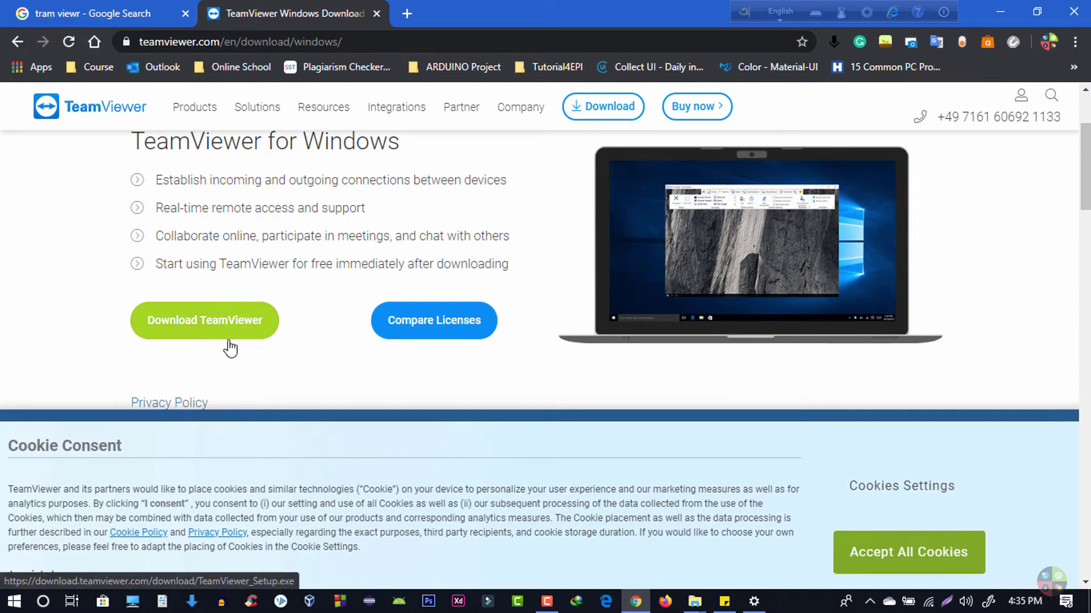
{"action": "left_click", "coordinate": [176, 338]}
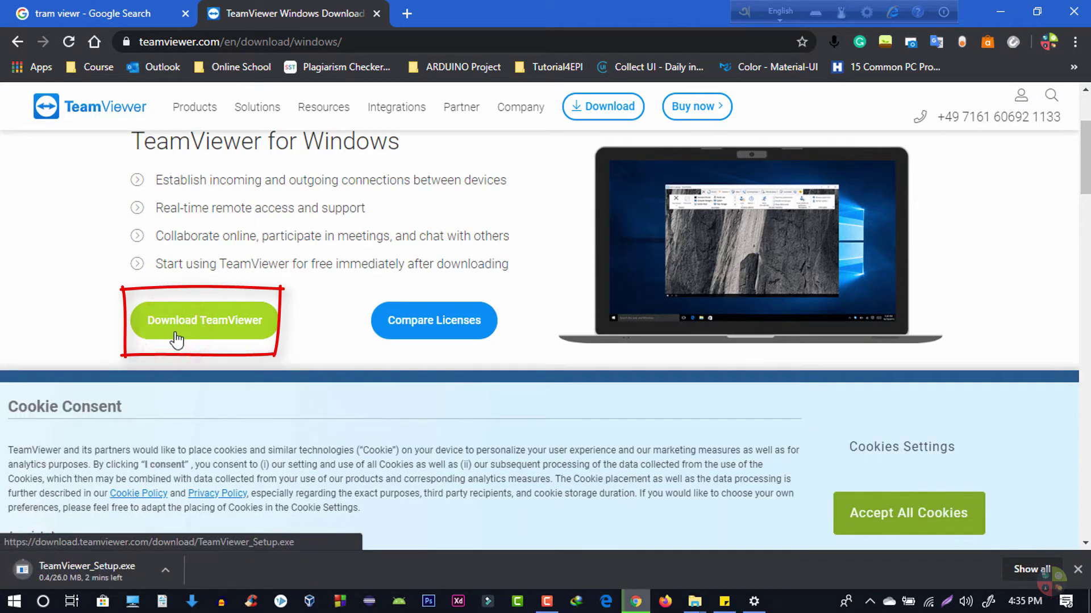
{"action": "left_click", "coordinate": [1024, 570]}
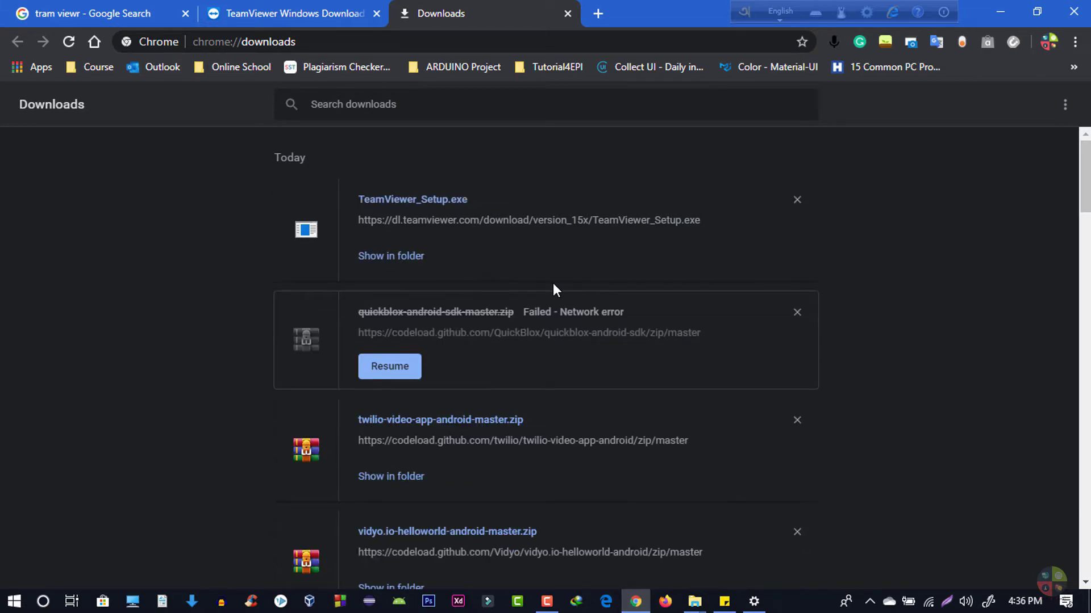
Run TeamViewer_Setup.exe from the Downloads folder, confirming the security warning.
{"action": "left_click", "coordinate": [380, 257]}
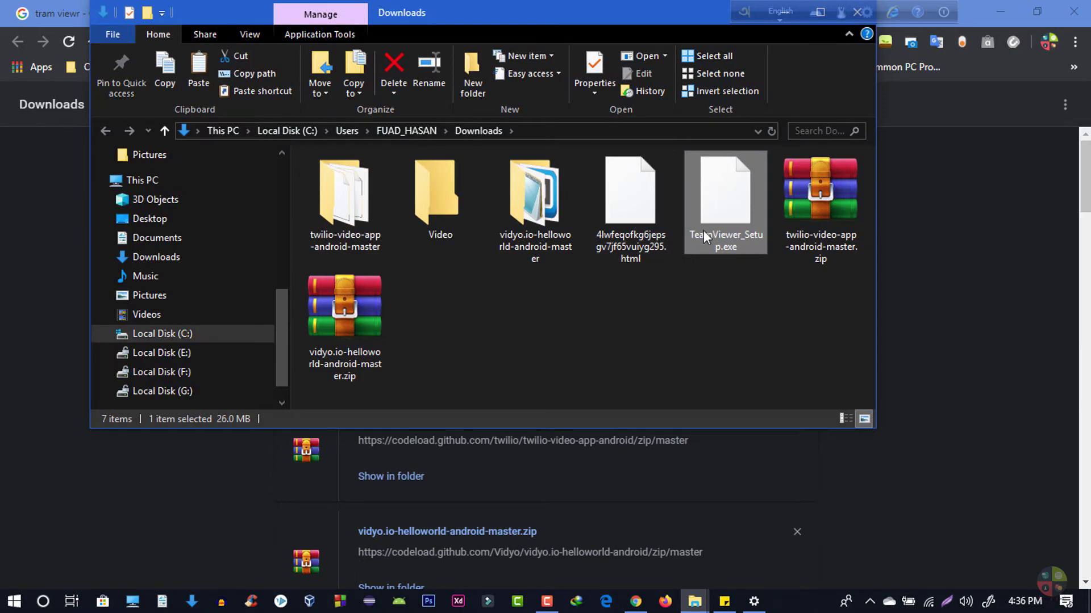
{"action": "left_click", "coordinate": [1008, 4]}
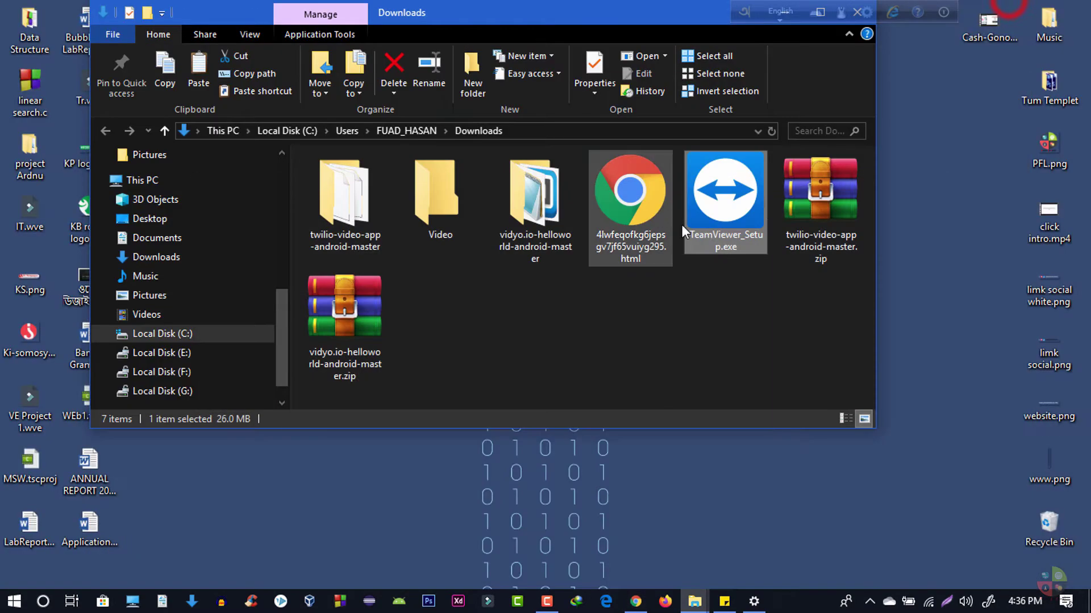
{"action": "double_click", "coordinate": [715, 222]}
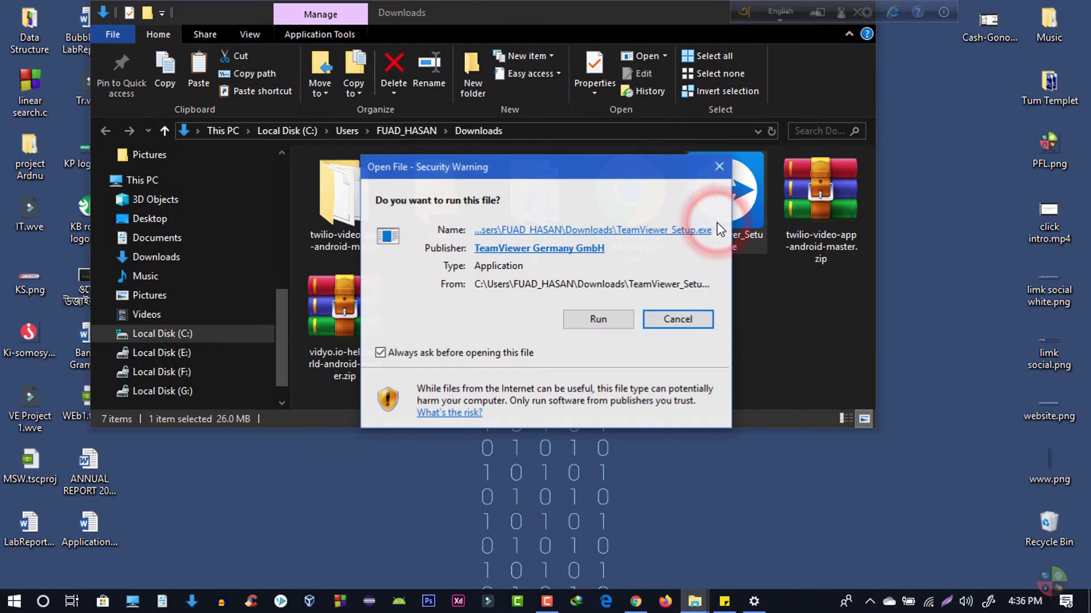
{"action": "left_click", "coordinate": [610, 317]}
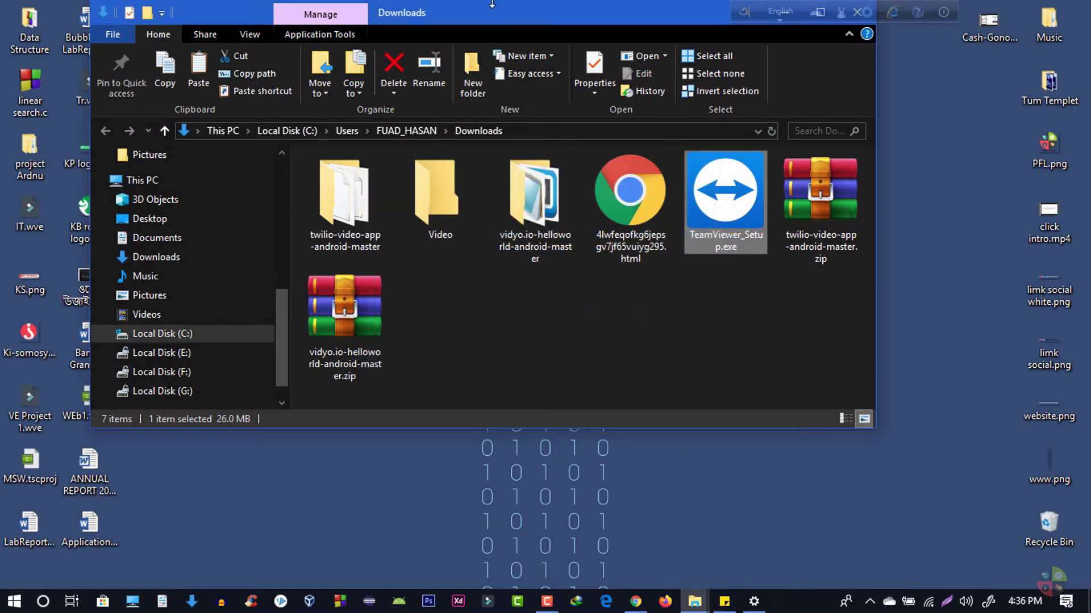
{"action": "left_click_drag", "start_coordinate": [493, 13], "coordinate": [493, 64]}
{"action": "left_click", "coordinate": [772, 66]}
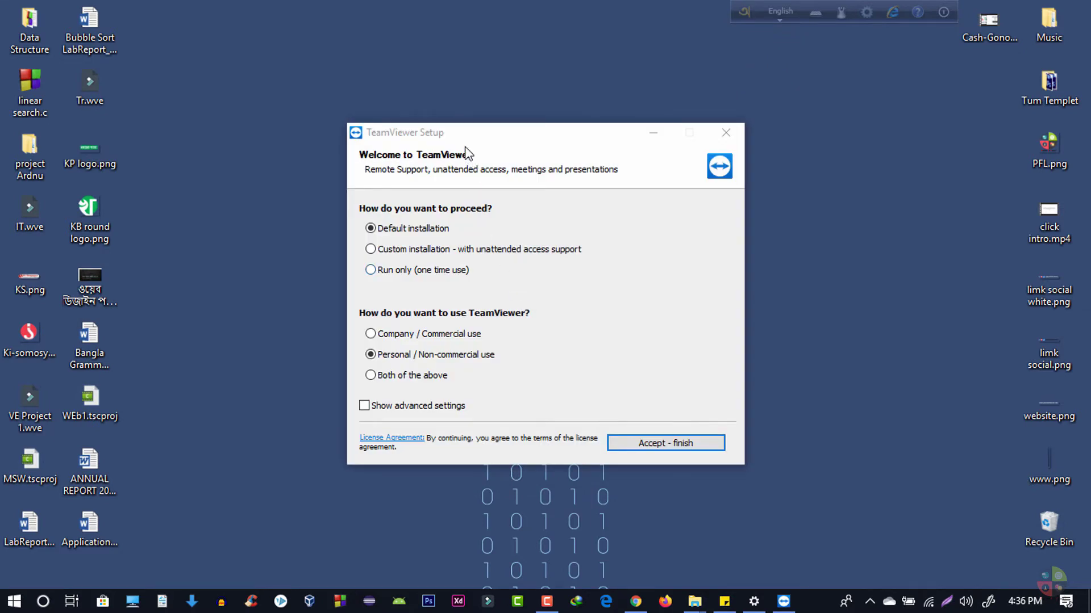
Install TeamViewer using Default installation and Personal / Non-commercial use, accepting the licence.
{"action": "left_click", "coordinate": [464, 143]}
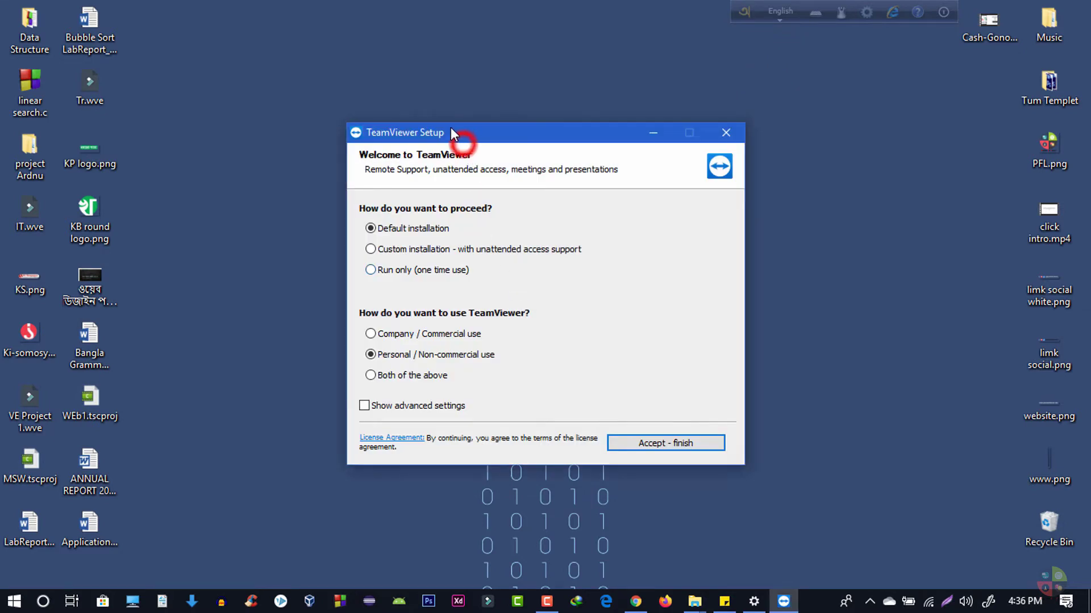
{"action": "left_click", "coordinate": [413, 229]}
{"action": "left_click", "coordinate": [707, 437]}
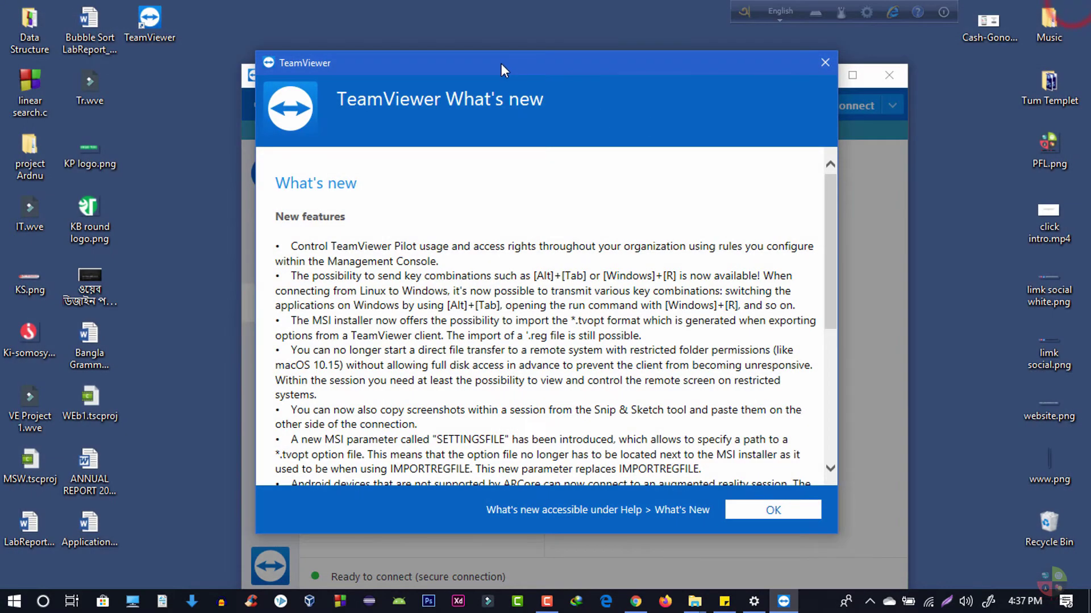
Dismiss the What's new and EULA popups and show the Remote Control page with this computer's ID.
{"action": "left_click", "coordinate": [658, 490]}
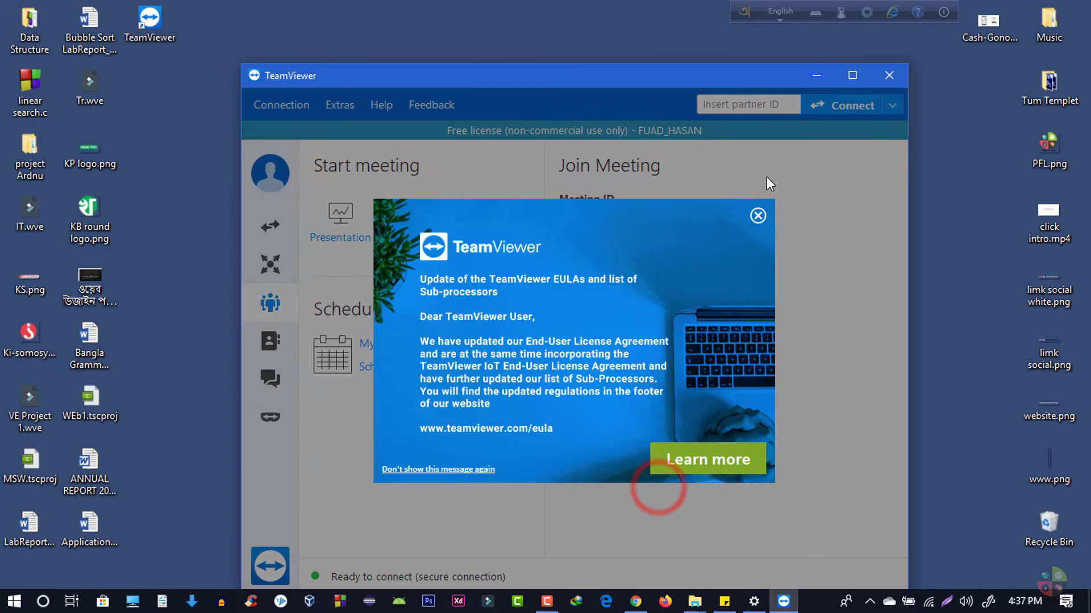
{"action": "left_click", "coordinate": [758, 215]}
{"action": "left_click_drag", "start_coordinate": [622, 76], "coordinate": [599, 22]}
{"action": "left_click", "coordinate": [268, 176]}
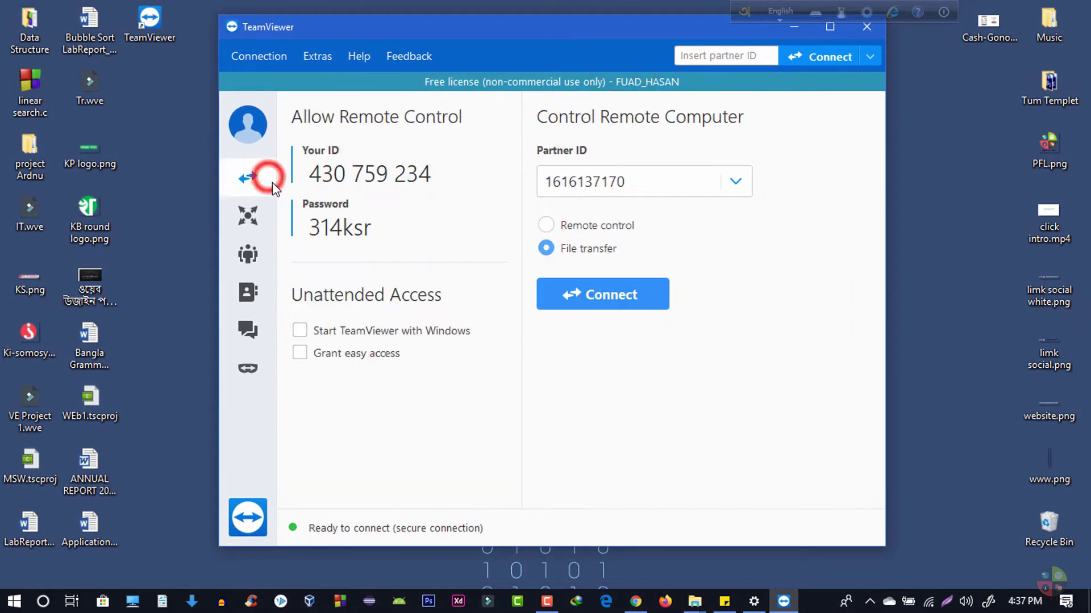
{"action": "left_click", "coordinate": [257, 133]}
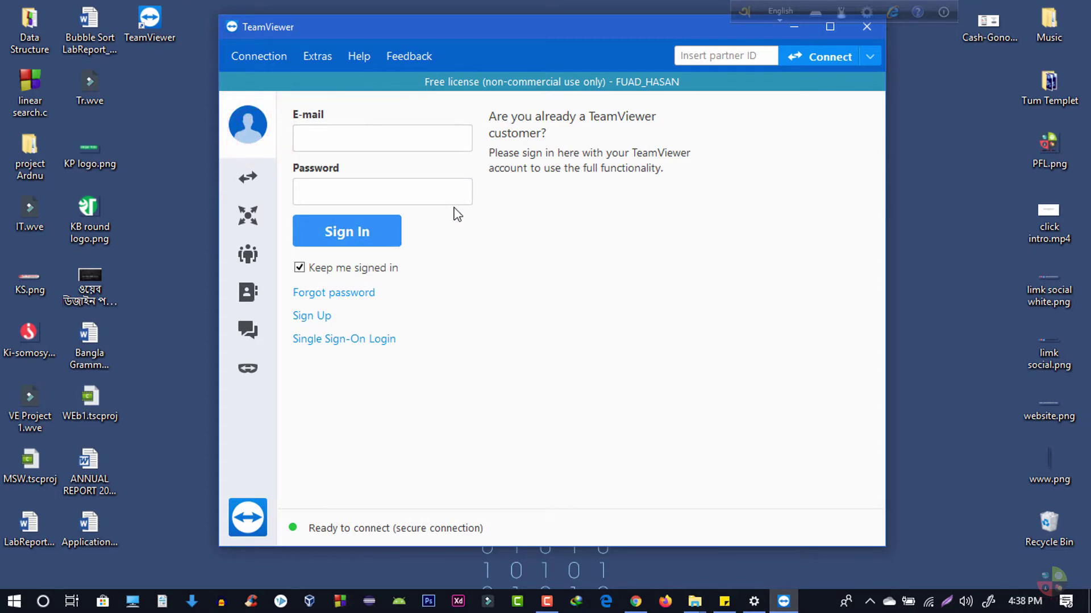
{"action": "left_click", "coordinate": [244, 178]}
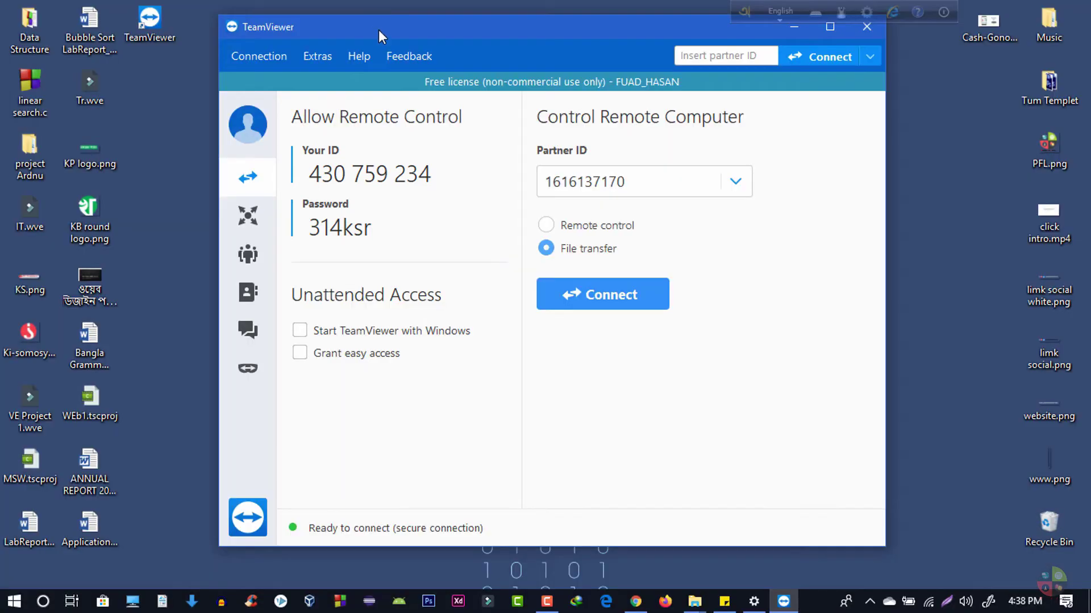
Close TeamViewer and select its desktop shortcut to relaunch it.
{"action": "left_click_drag", "start_coordinate": [378, 30], "coordinate": [334, 38]}
{"action": "left_click", "coordinate": [823, 34]}
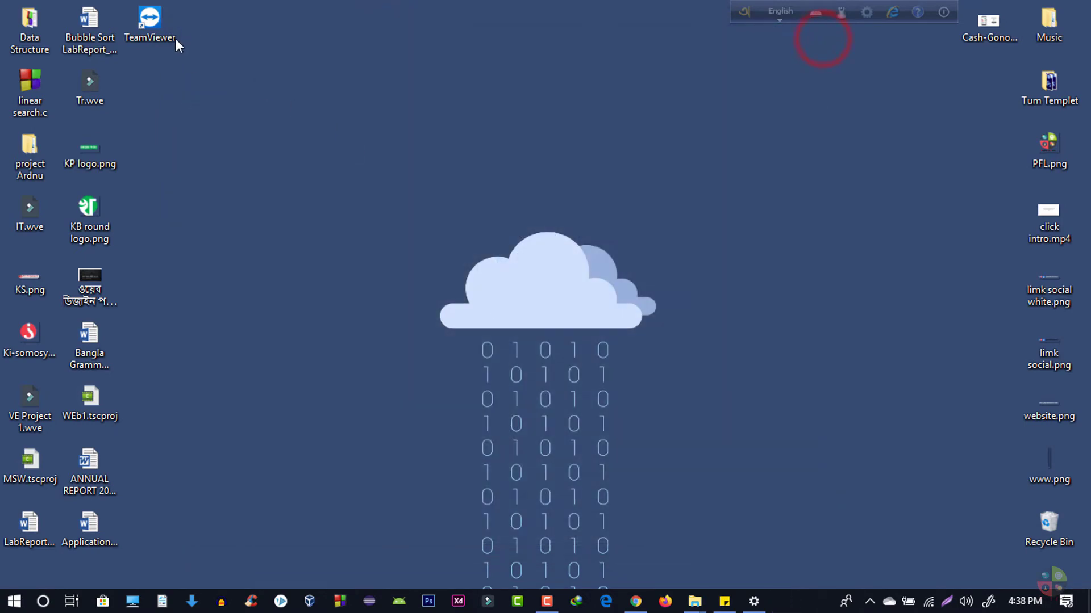
{"action": "left_click", "coordinate": [176, 38]}
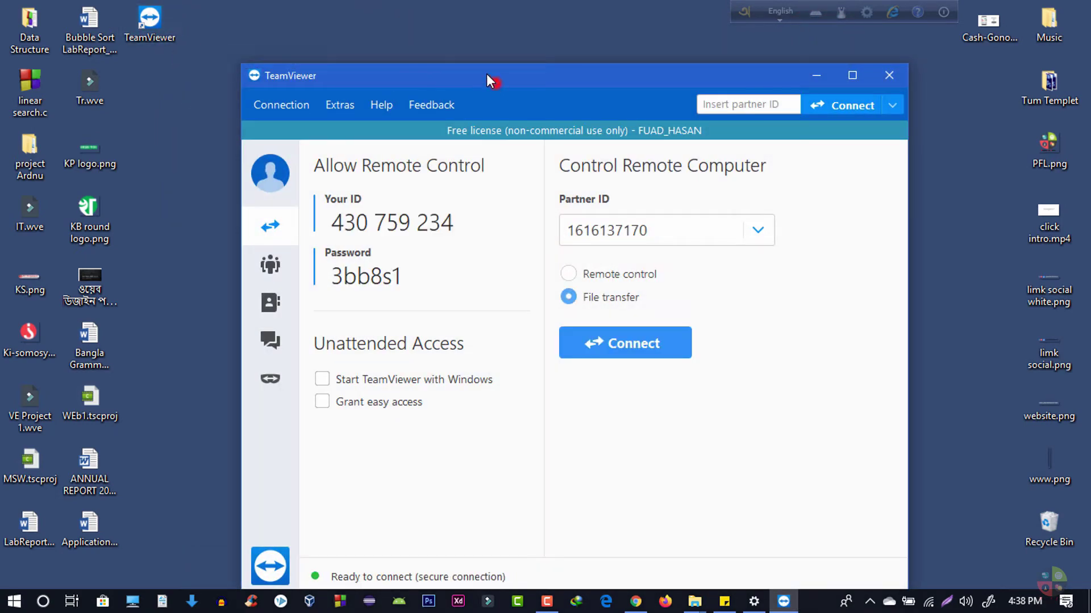
Replace the saved partner ID with the partner's ID and connect using File transfer mode.
{"action": "left_click_drag", "start_coordinate": [486, 74], "coordinate": [450, 38]}
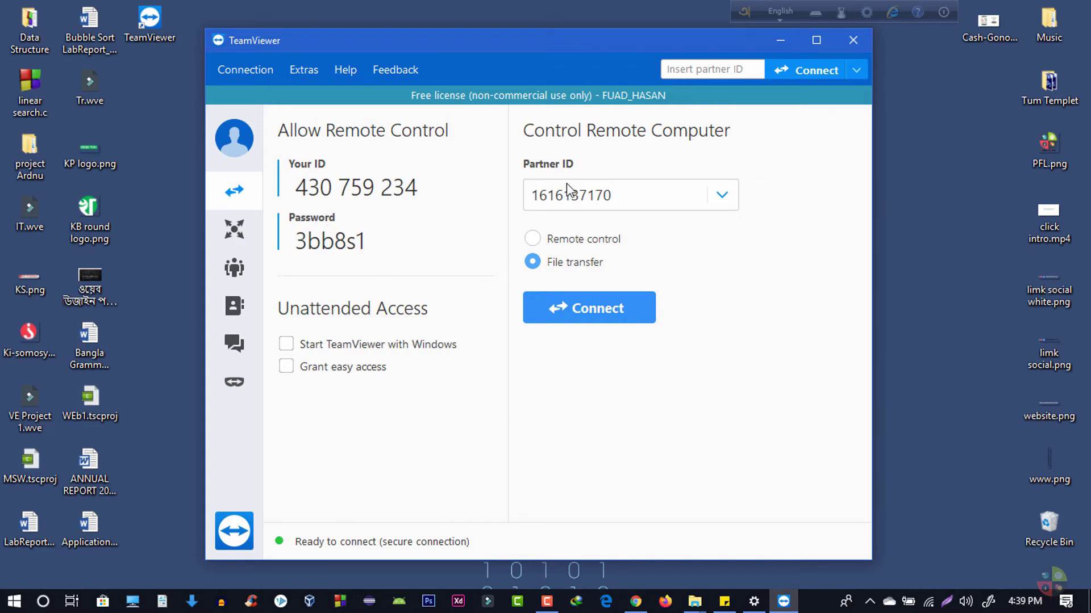
{"action": "left_click_drag", "start_coordinate": [632, 199], "coordinate": [518, 209]}
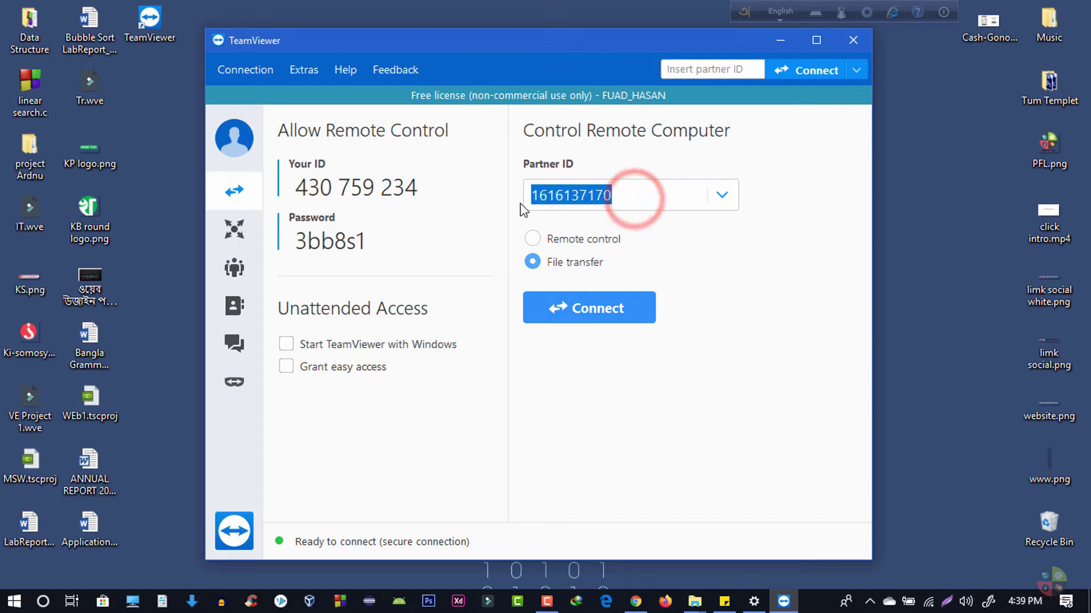
{"action": "key", "text": "BackSpace"}
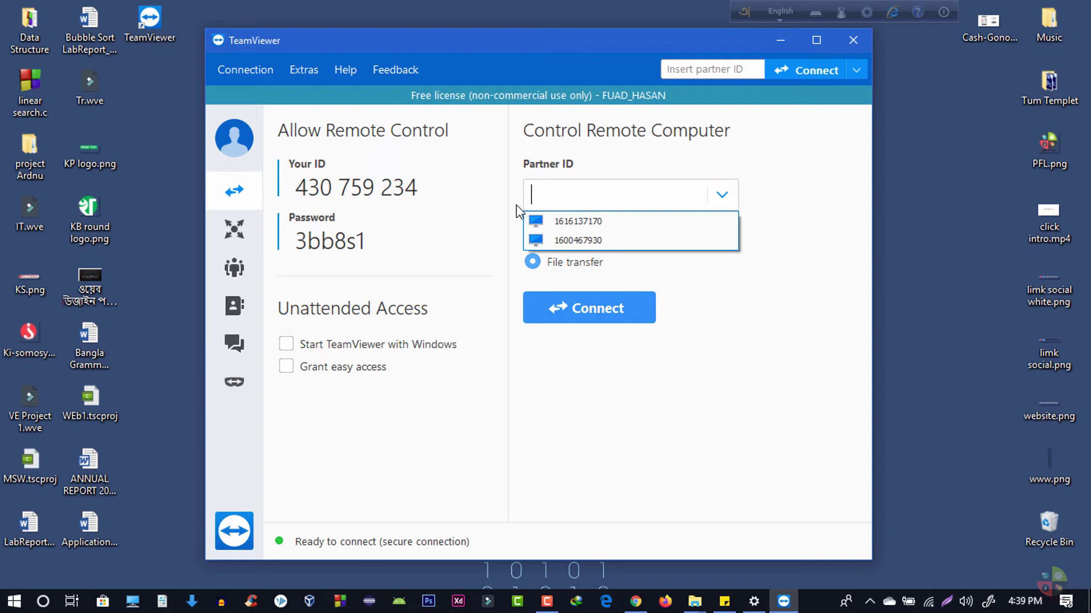
{"action": "left_click", "coordinate": [779, 310]}
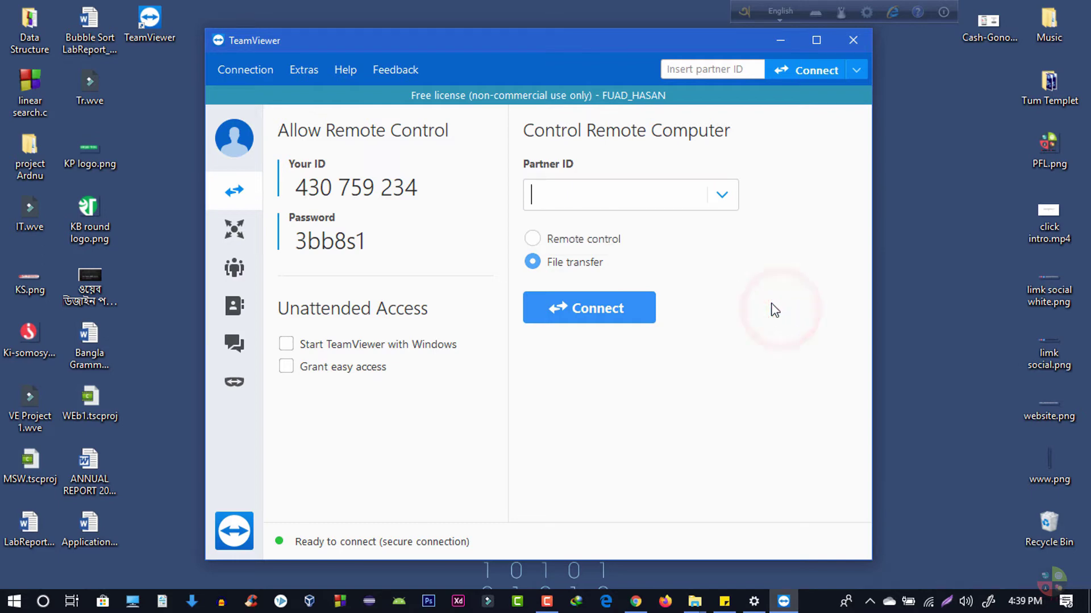
{"action": "left_click", "coordinate": [576, 198]}
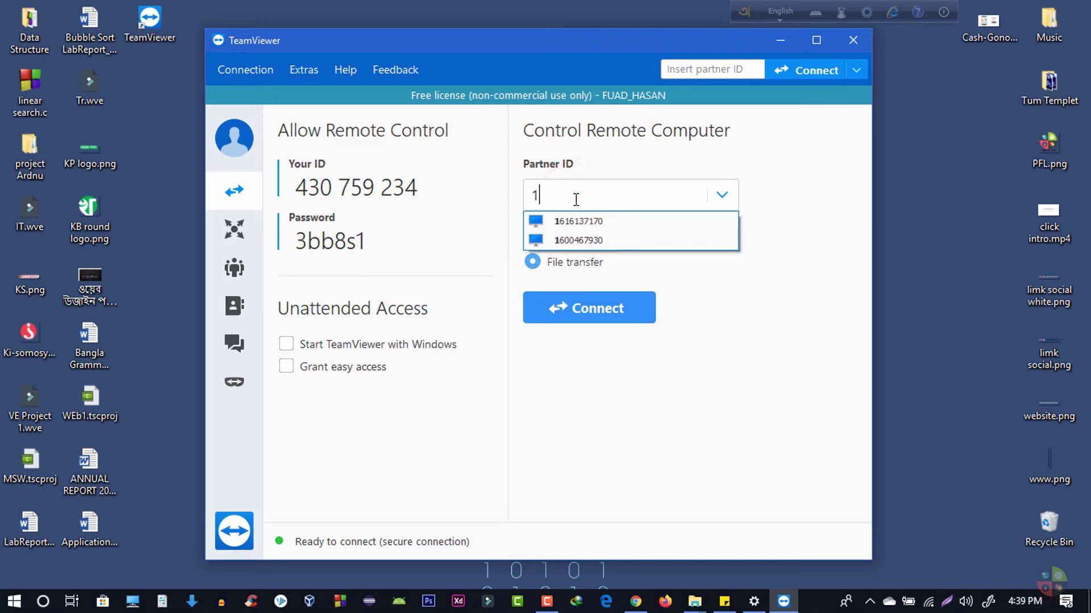
{"action": "left_click", "coordinate": [741, 295]}
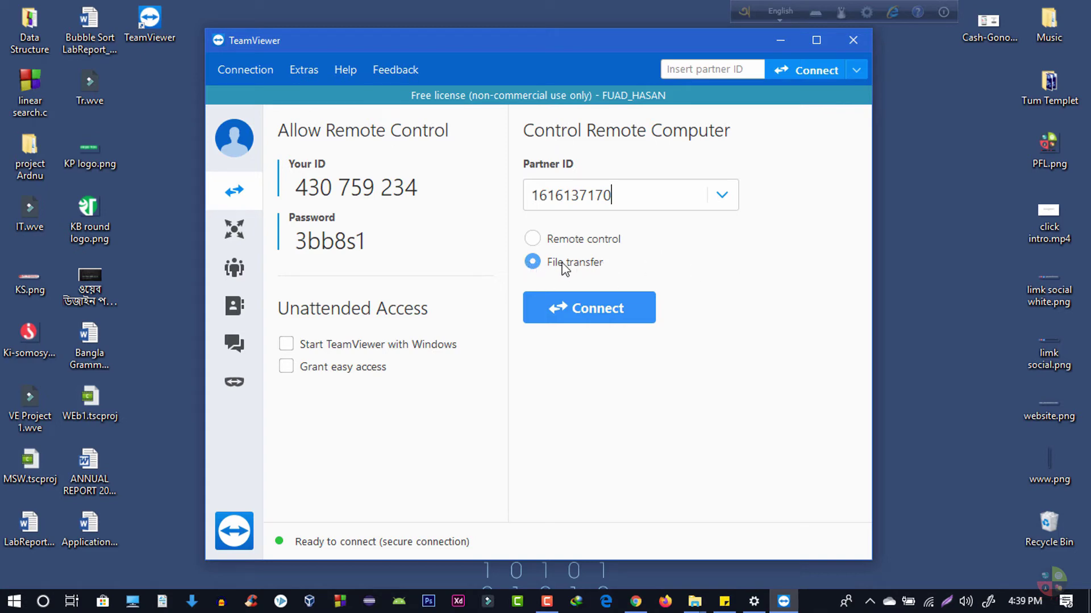
{"action": "left_click", "coordinate": [533, 264]}
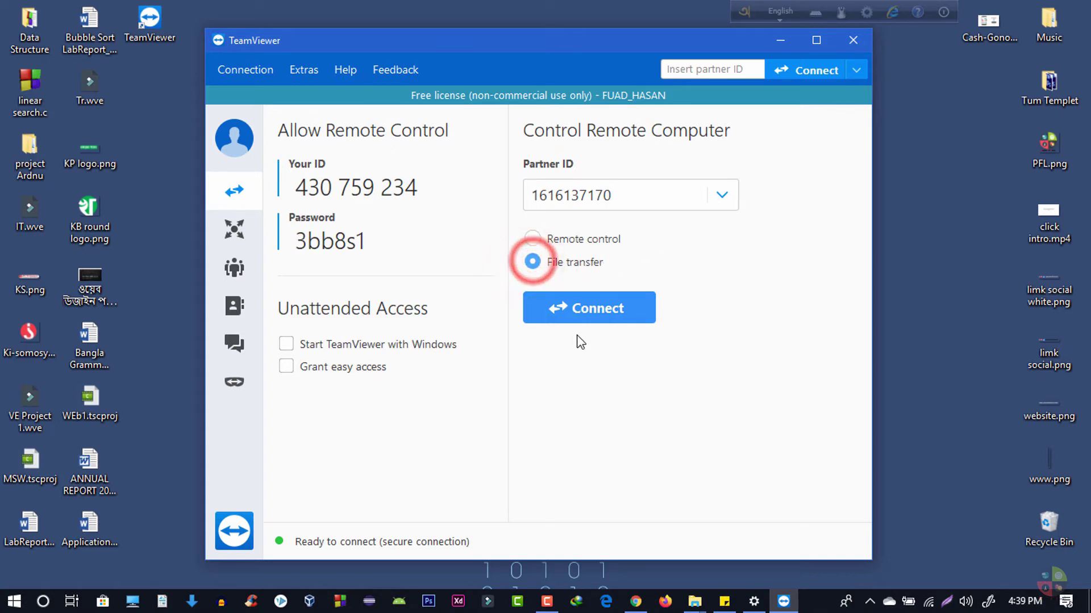
{"action": "left_click", "coordinate": [582, 316]}
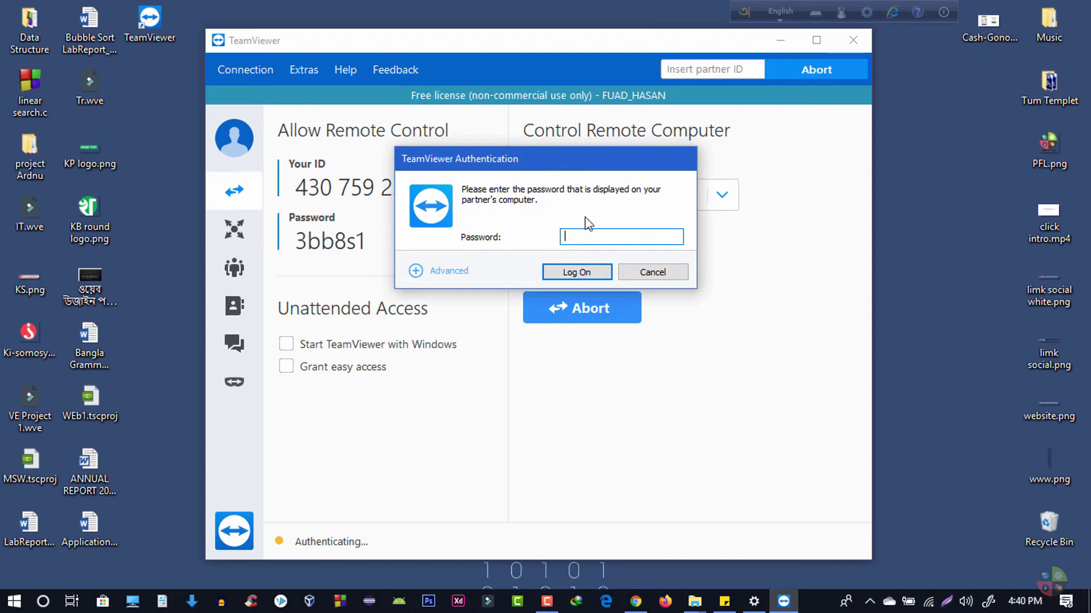
Paste the partner's password into the Authentication dialog and log on.
{"action": "left_click_drag", "start_coordinate": [550, 155], "coordinate": [599, 150]}
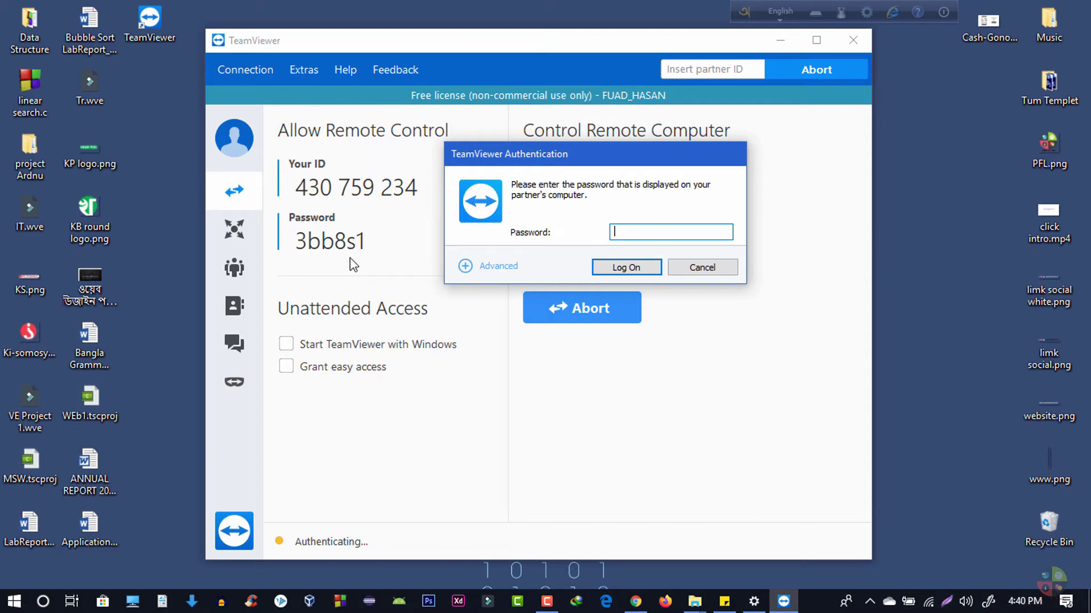
{"action": "key", "text": "ctrl+v"}
{"action": "left_click", "coordinate": [655, 266]}
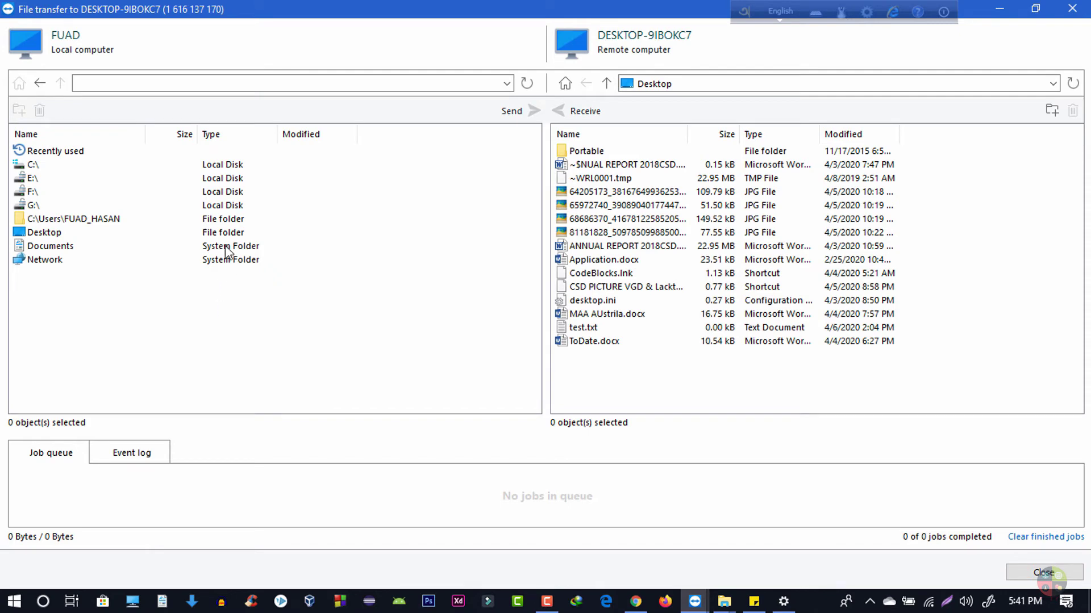
Navigate the local pane through the user folder into Desktop to list its files.
{"action": "left_click", "coordinate": [170, 87]}
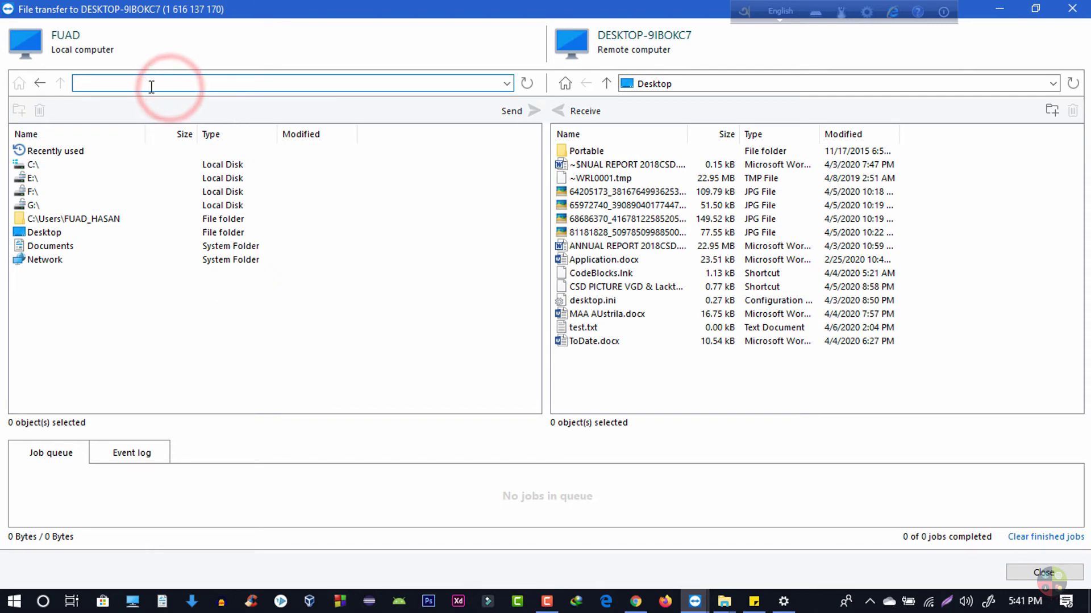
{"action": "left_click", "coordinate": [149, 86]}
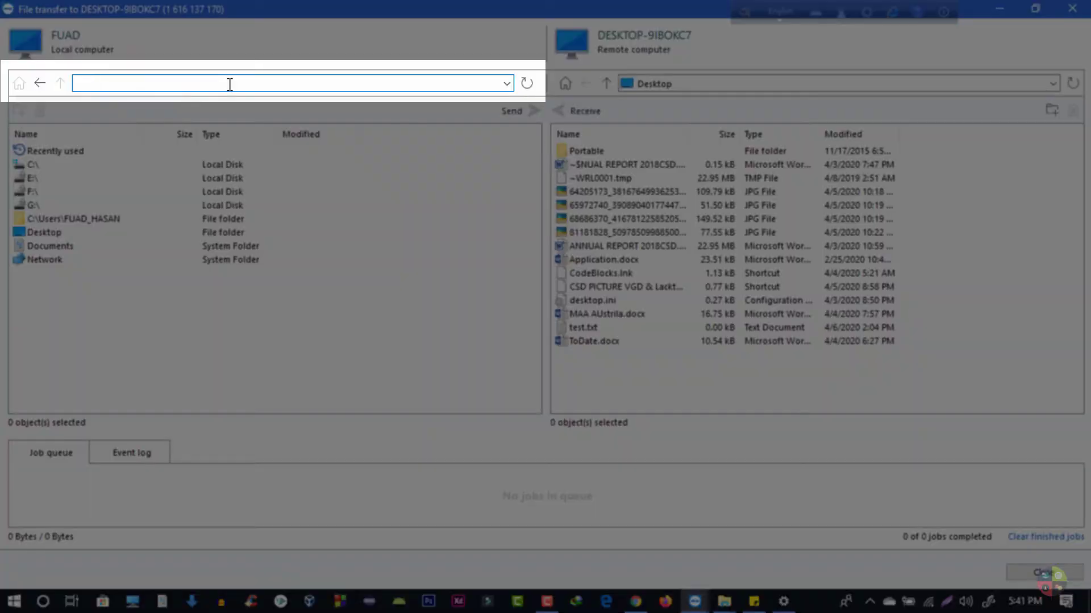
{"action": "left_click", "coordinate": [139, 201]}
{"action": "left_click", "coordinate": [136, 219]}
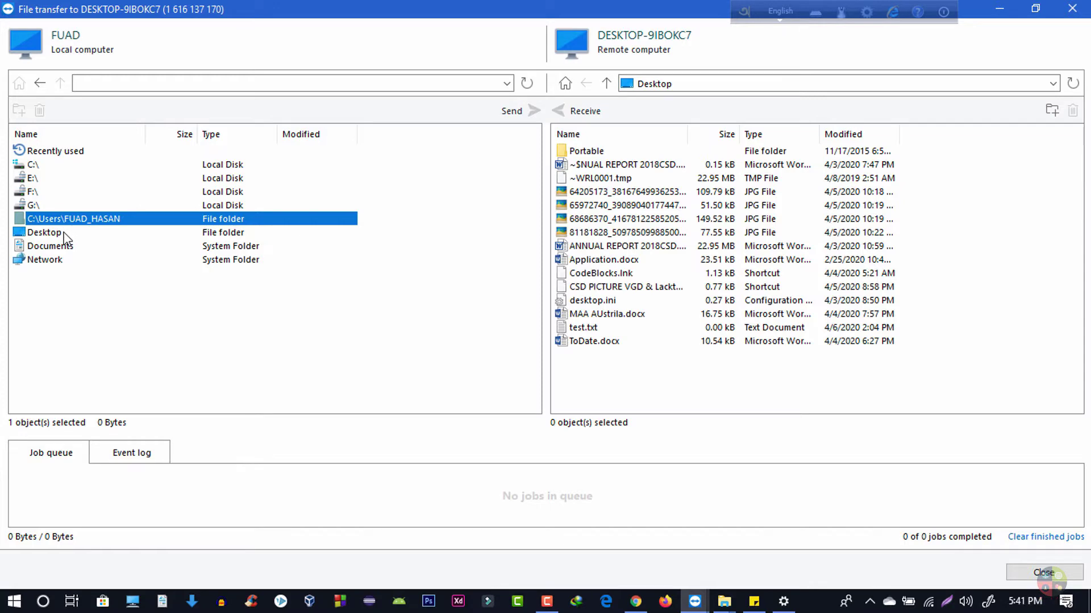
{"action": "double_click", "coordinate": [63, 234]}
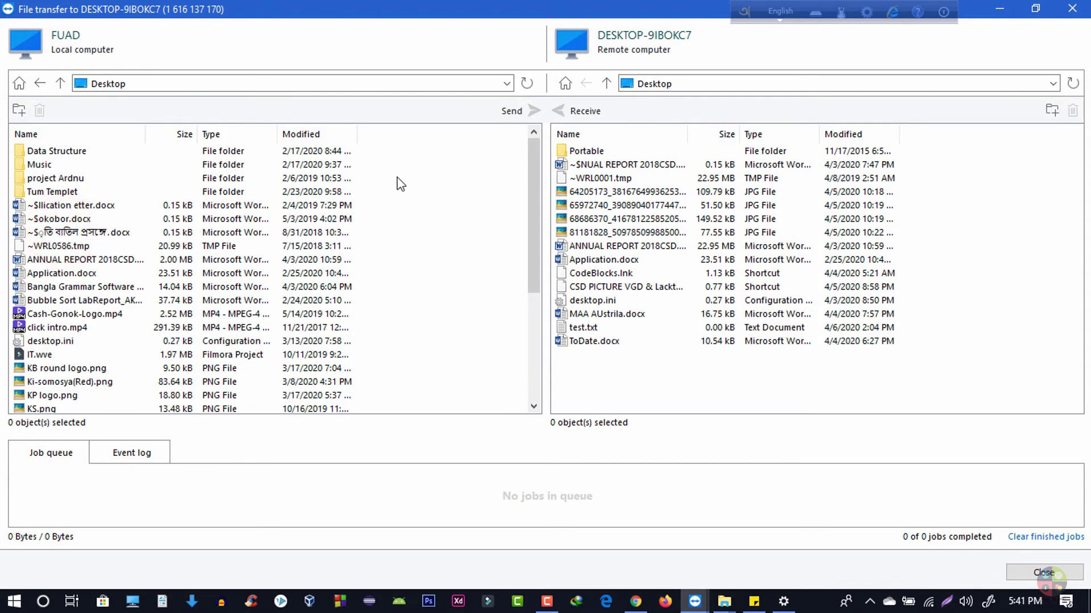
{"action": "scroll", "coordinate": [400, 183], "scroll_direction": "down", "scroll_amount": 2}
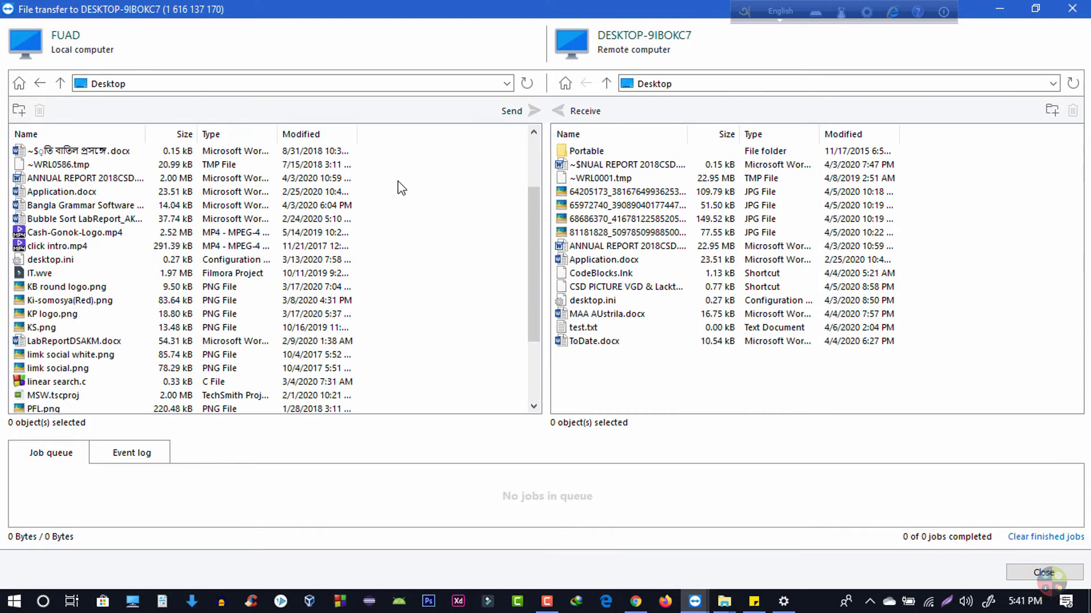
{"action": "scroll", "coordinate": [401, 183], "scroll_direction": "down", "scroll_amount": 1}
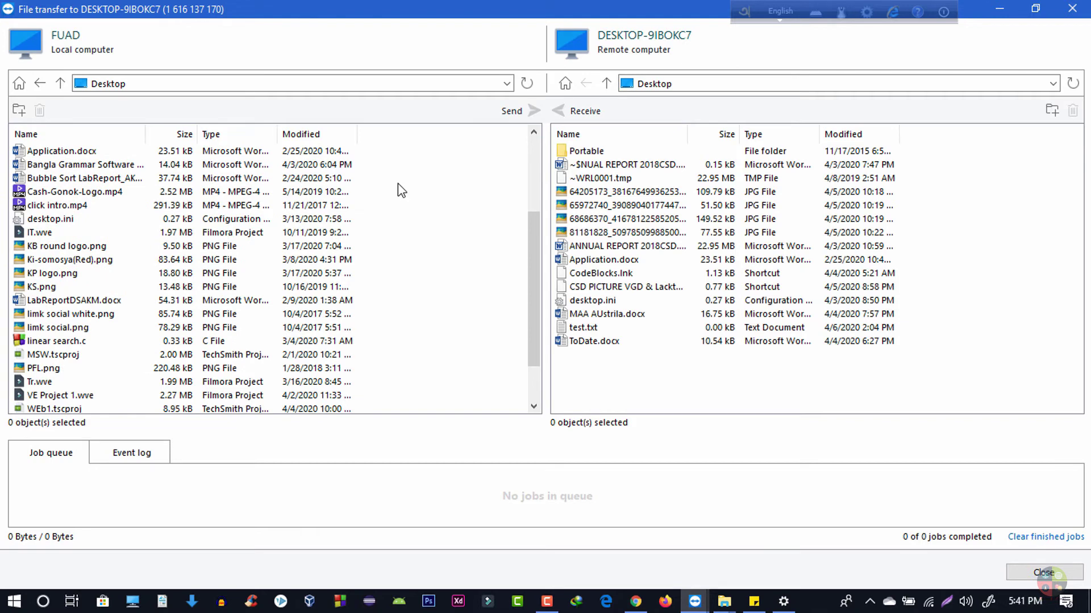
Select KS.png locally and navigate the remote pane to the remote Desktop folder.
{"action": "left_click", "coordinate": [54, 289]}
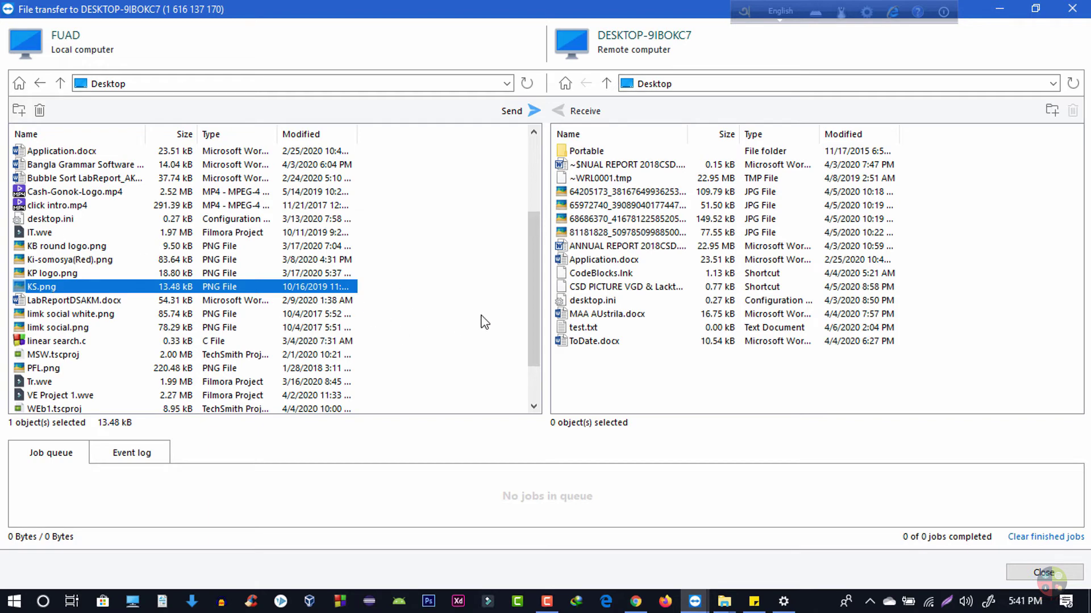
{"action": "left_click", "coordinate": [723, 80]}
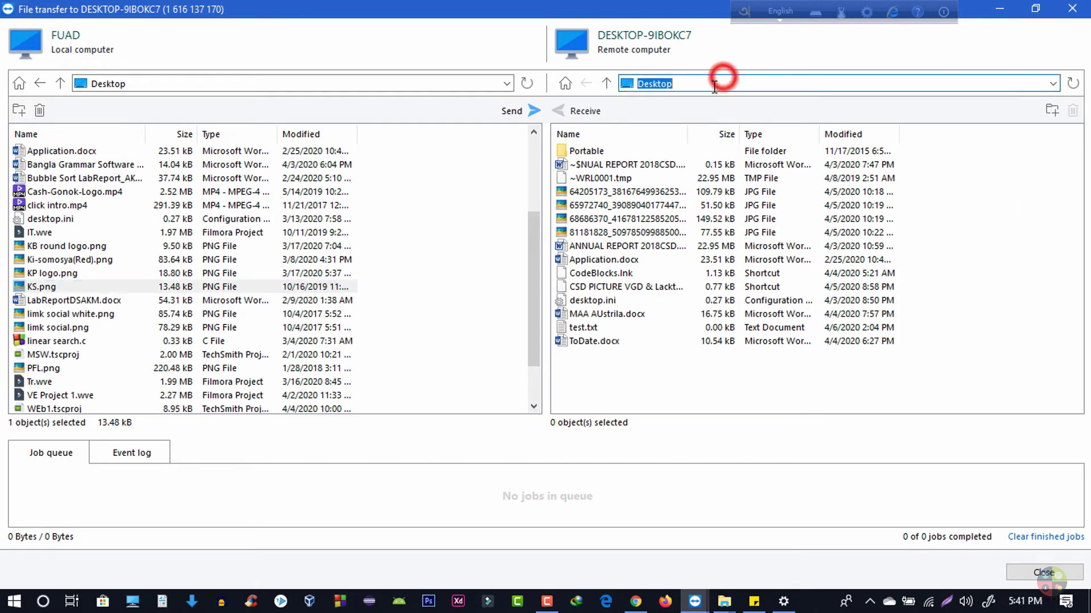
{"action": "key", "text": "BackSpace"}
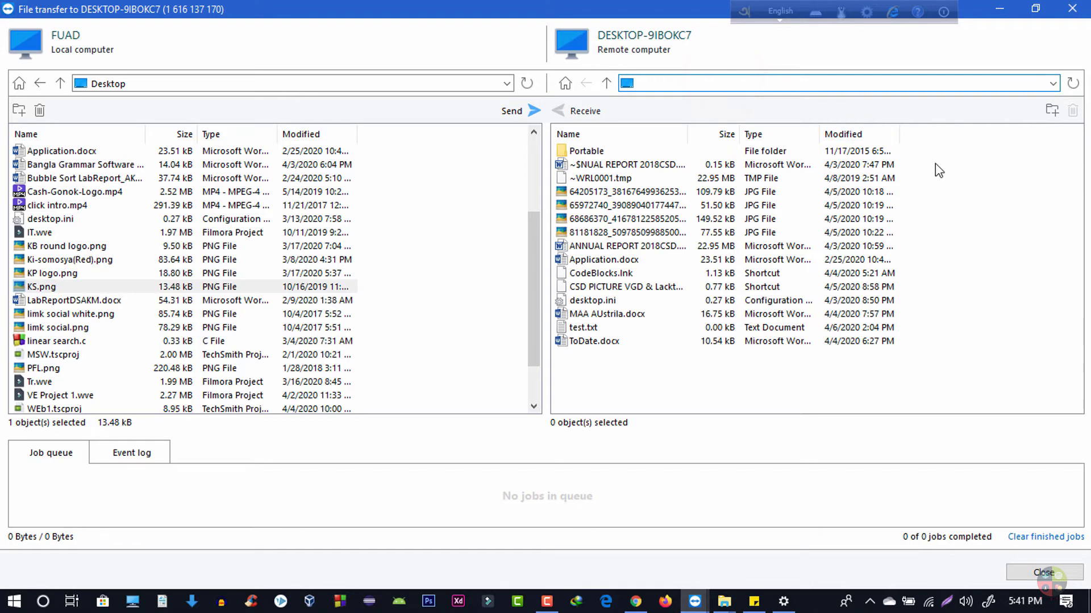
{"action": "left_click", "coordinate": [963, 176]}
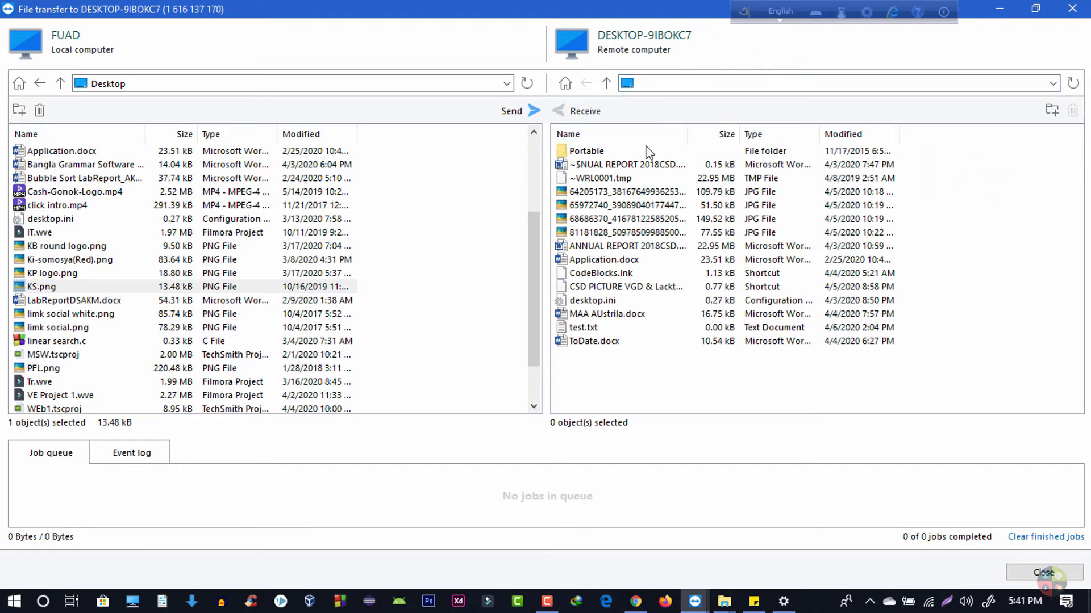
{"action": "left_click", "coordinate": [650, 84]}
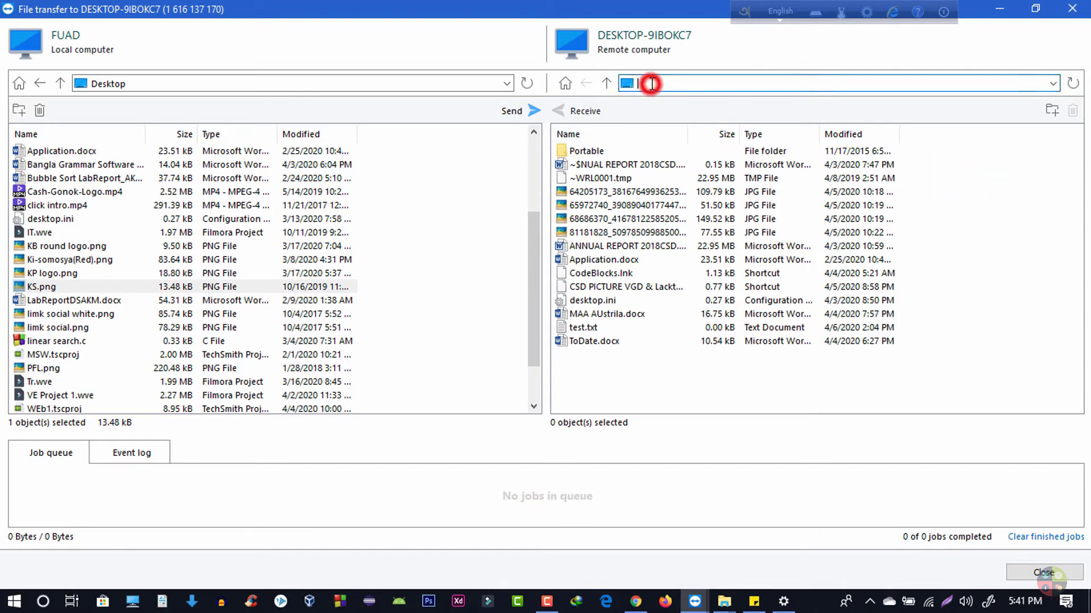
{"action": "left_click", "coordinate": [566, 83]}
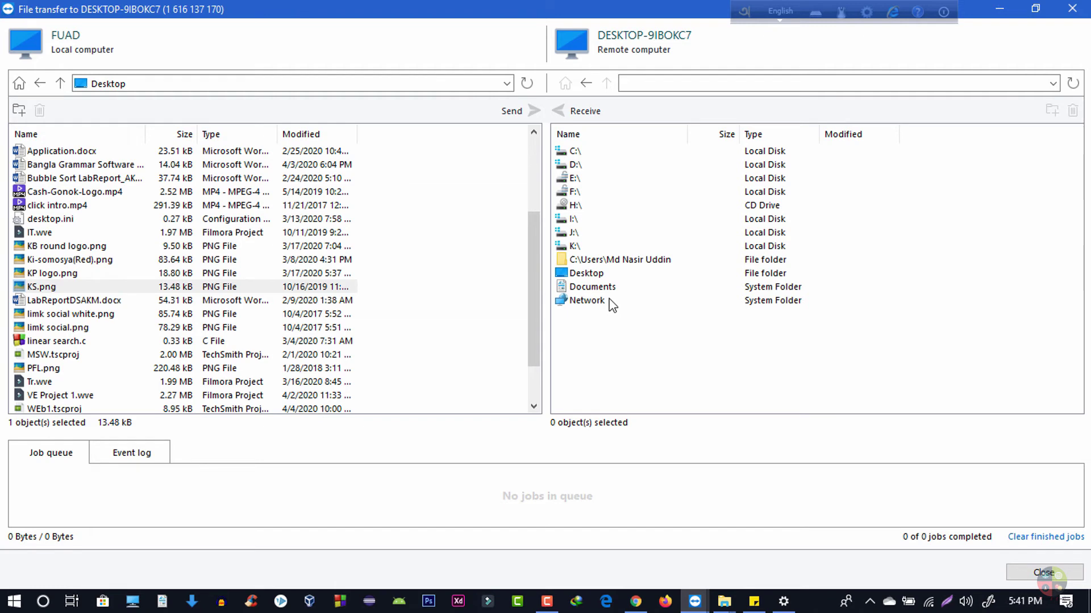
{"action": "double_click", "coordinate": [575, 273]}
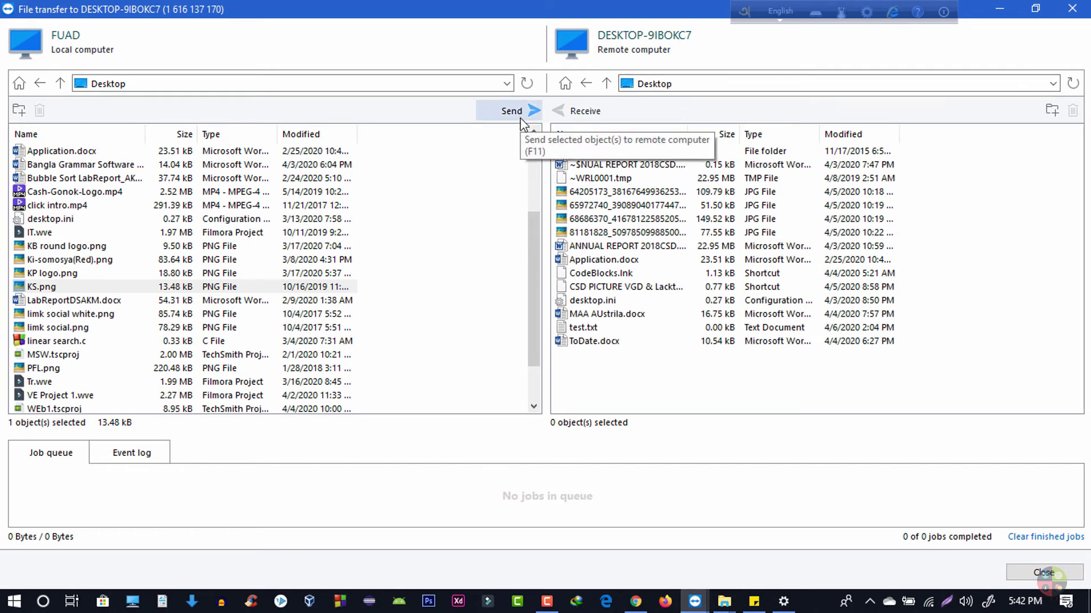
Send KS.png from the local Desktop to the remote Desktop.
{"action": "left_click", "coordinate": [44, 287]}
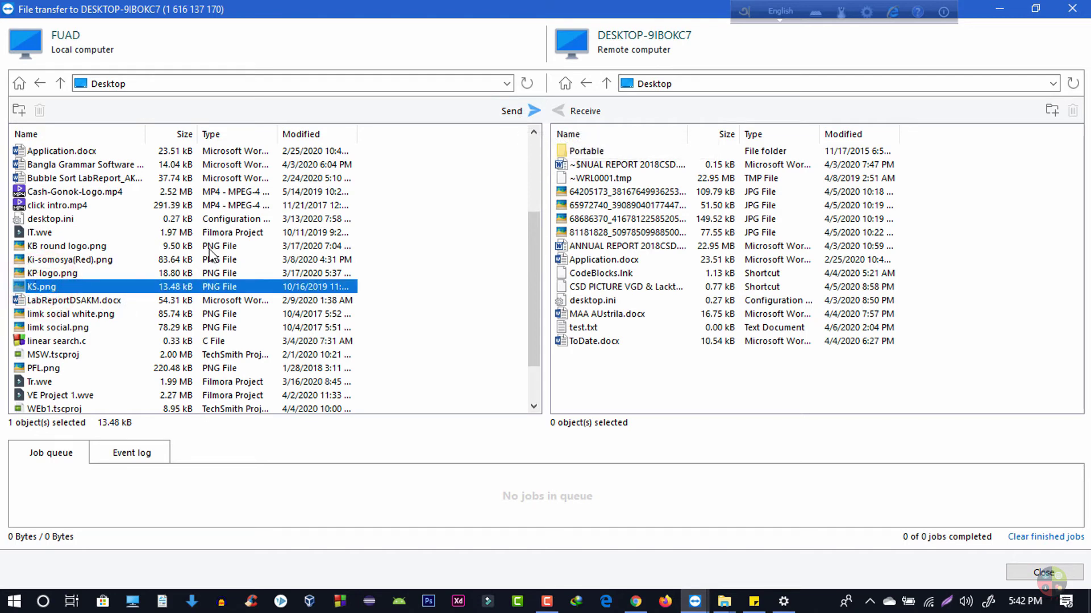
{"action": "left_click", "coordinate": [512, 111]}
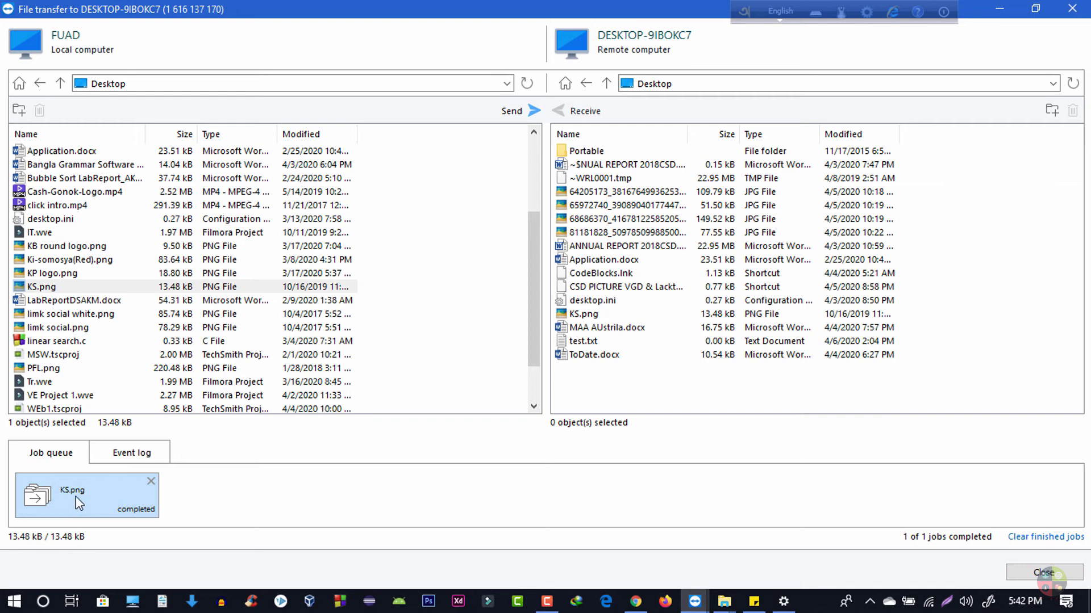
{"action": "left_click", "coordinate": [384, 443]}
Reopen the remote Desktop folder to confirm KS.png (13.48 kB) arrived.
{"action": "left_click", "coordinate": [566, 85]}
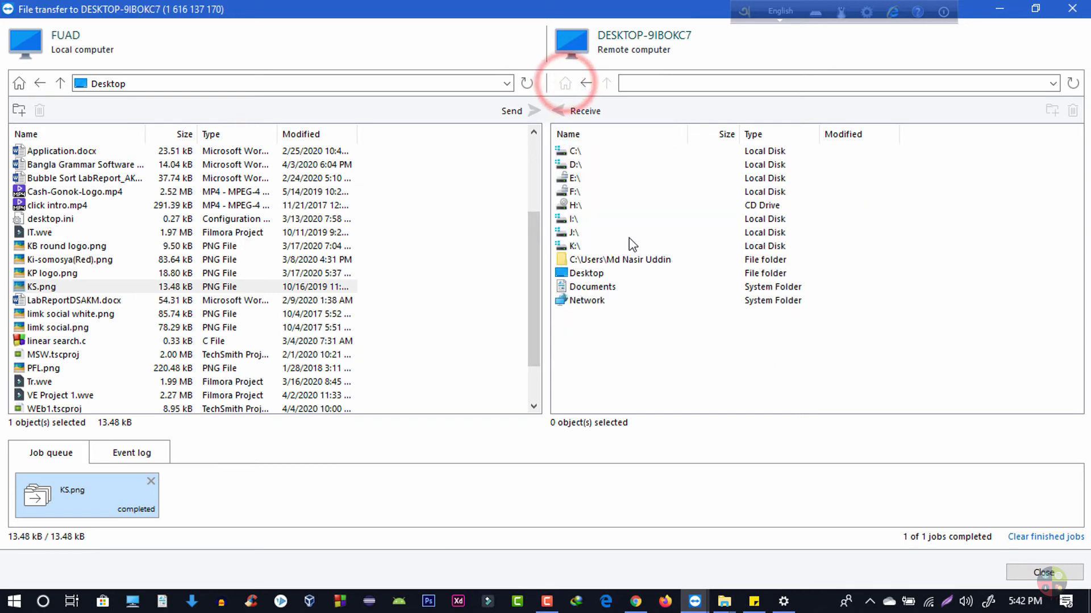
{"action": "left_click", "coordinate": [578, 260]}
{"action": "left_click", "coordinate": [583, 273]}
{"action": "double_click", "coordinate": [583, 273]}
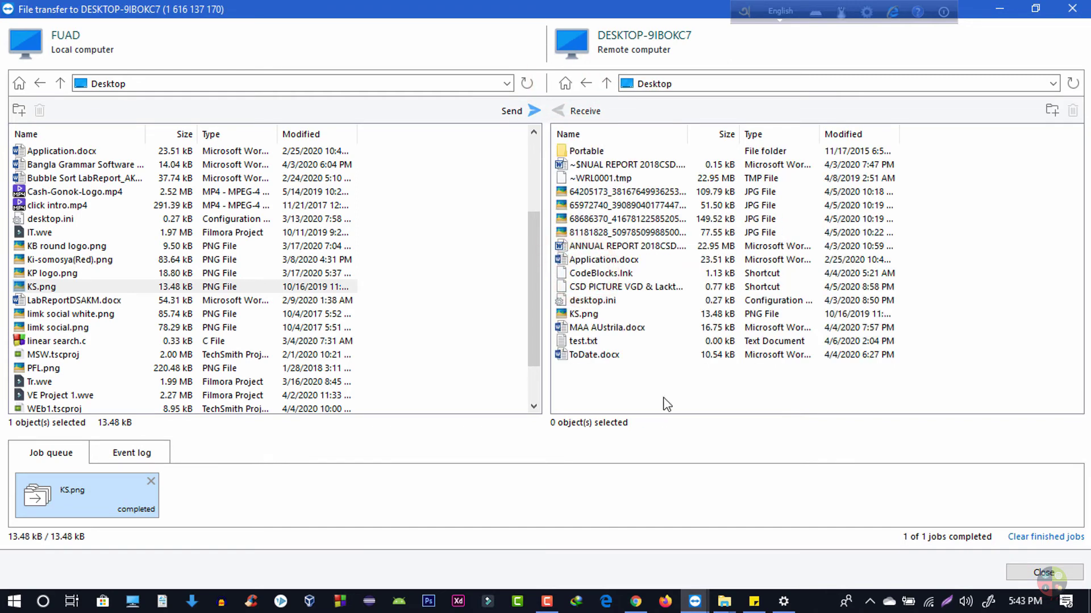
Receive test.txt from the remote Desktop list onto the local desktop as the second job.
{"action": "left_click", "coordinate": [588, 344]}
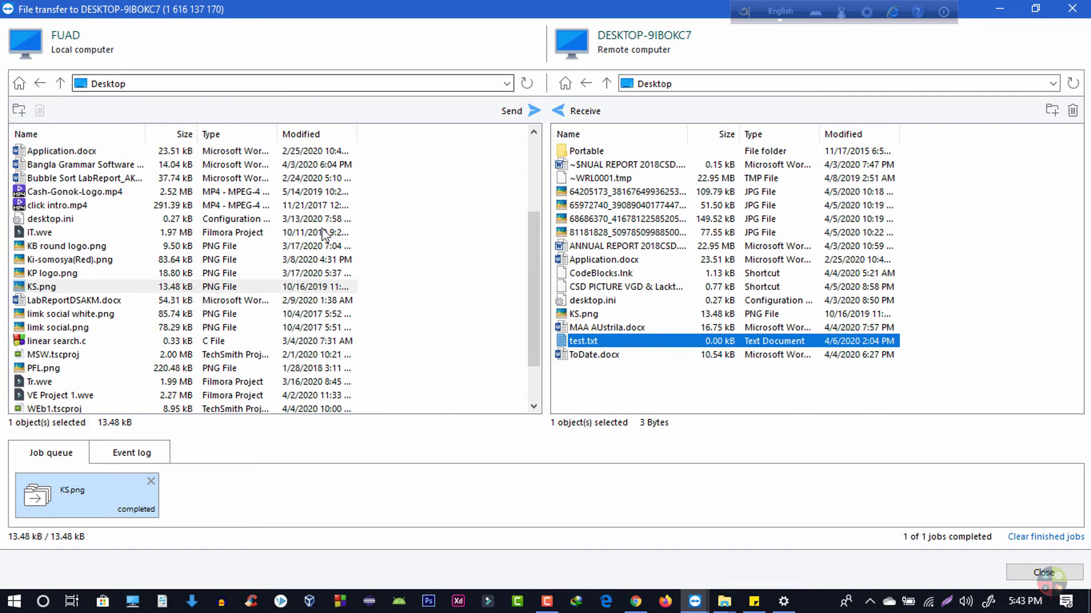
{"action": "left_click", "coordinate": [433, 295]}
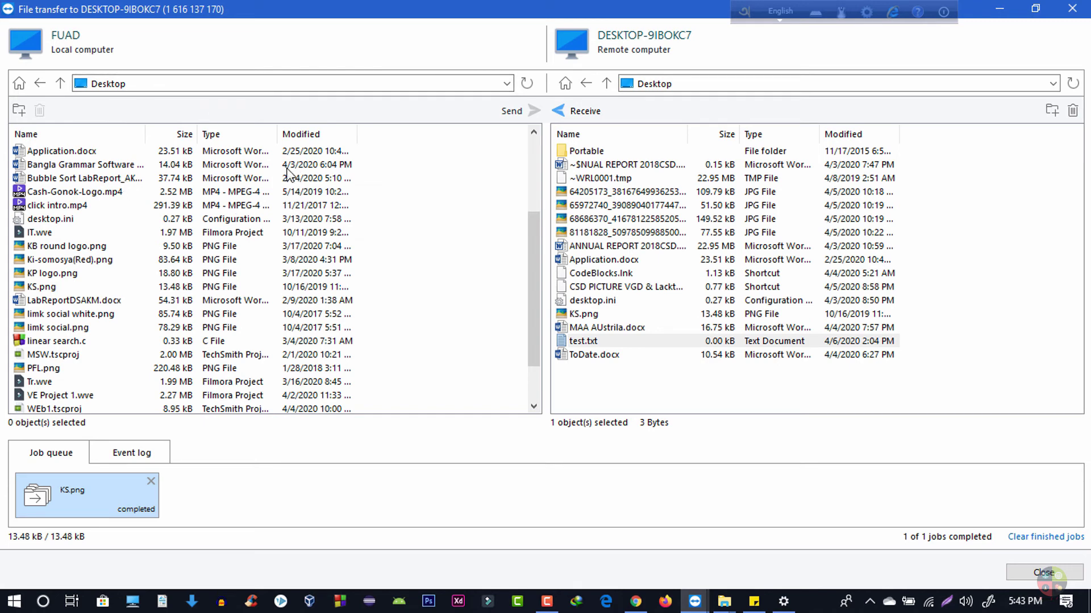
{"action": "left_click", "coordinate": [625, 340]}
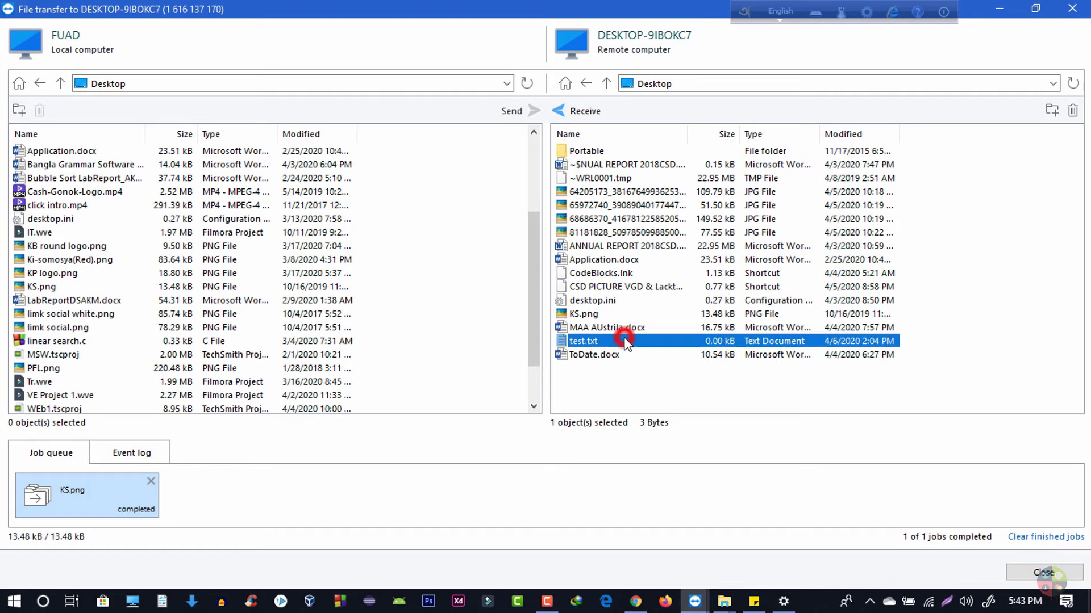
{"action": "left_click", "coordinate": [570, 112]}
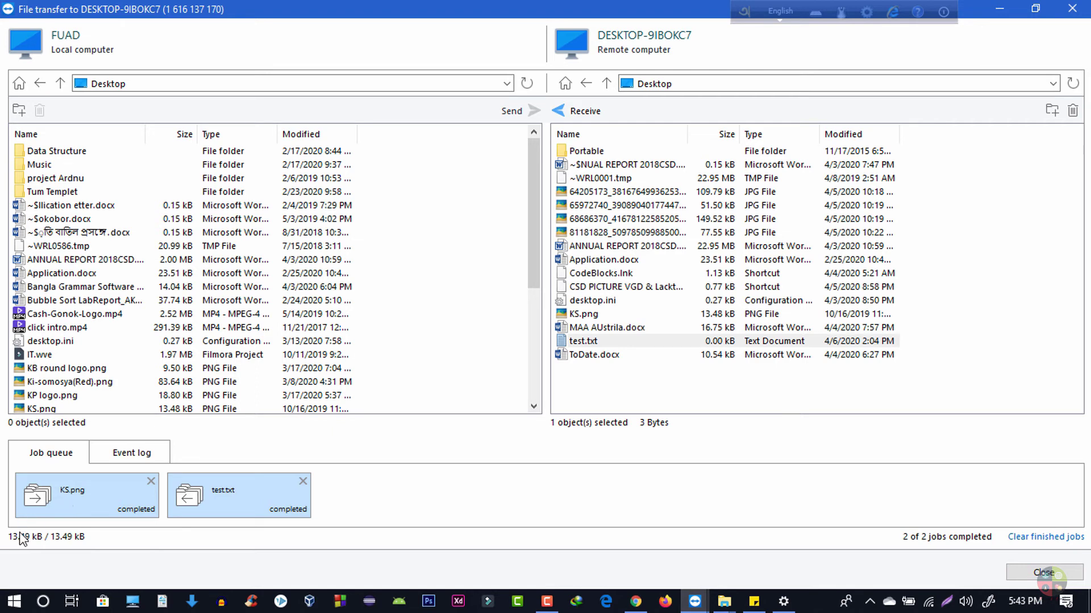
{"action": "scroll", "coordinate": [122, 309], "scroll_direction": "down", "scroll_amount": 4}
Minimize File transfer and open the received test.txt from the desktop in Notepad.
{"action": "left_click", "coordinate": [1000, 8]}
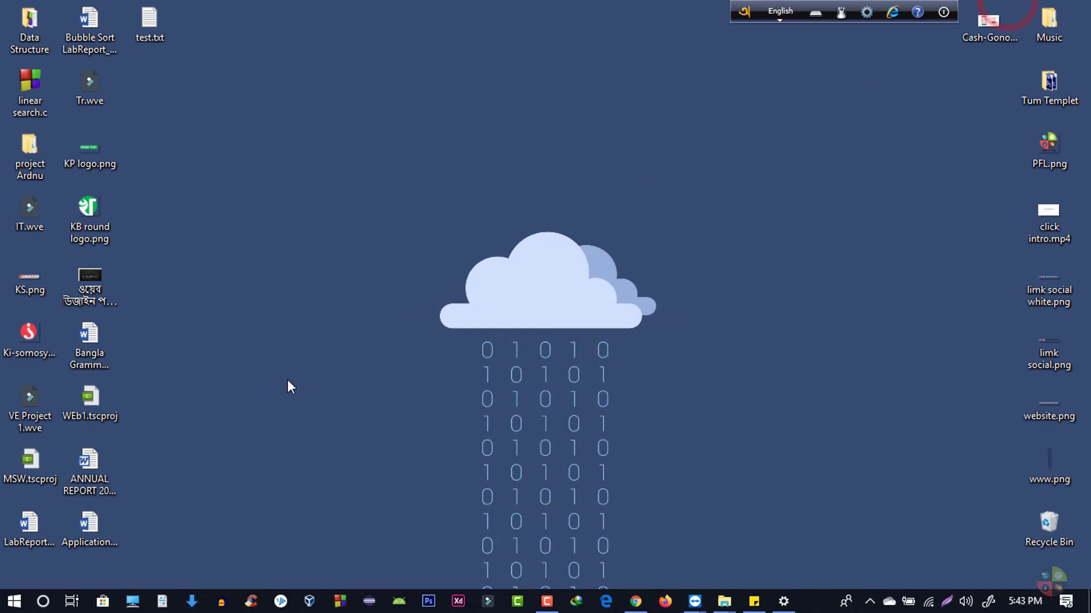
{"action": "left_click", "coordinate": [146, 28]}
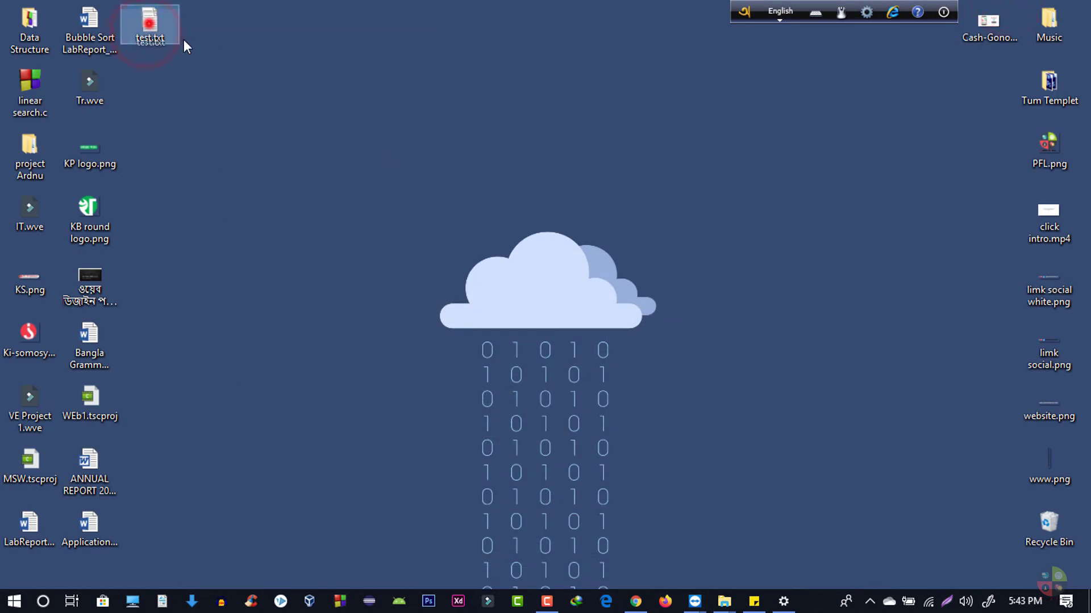
{"action": "left_click_drag", "start_coordinate": [153, 23], "coordinate": [370, 107]}
{"action": "left_click", "coordinate": [312, 103]}
{"action": "double_click", "coordinate": [335, 86]}
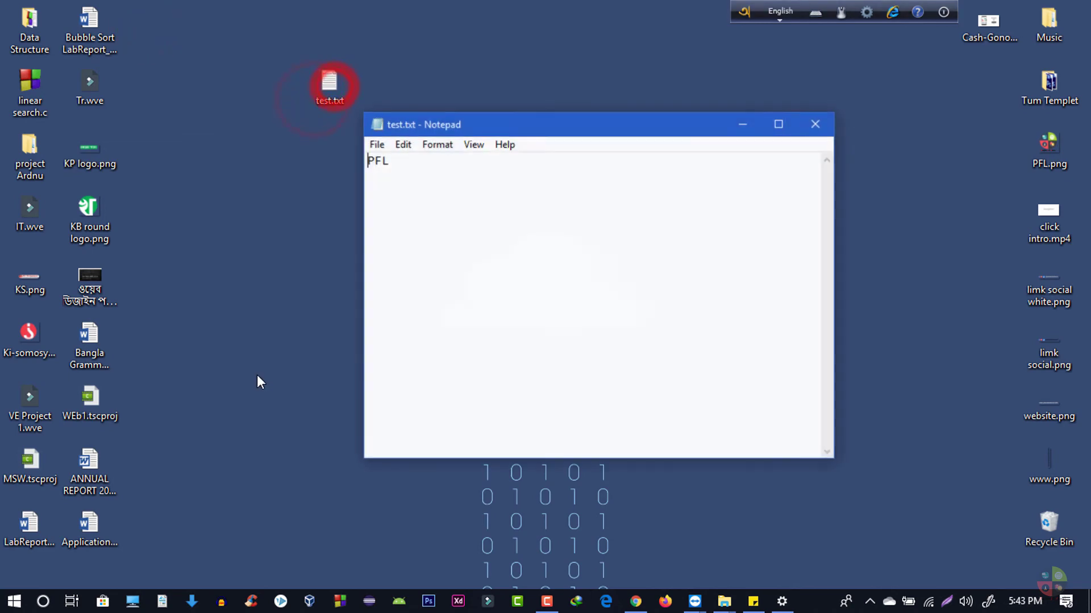
Close Notepad after confirming the text reads PFL and restore the File transfer window.
{"action": "left_click", "coordinate": [825, 130]}
{"action": "left_click", "coordinate": [694, 601]}
{"action": "left_click", "coordinate": [702, 548]}
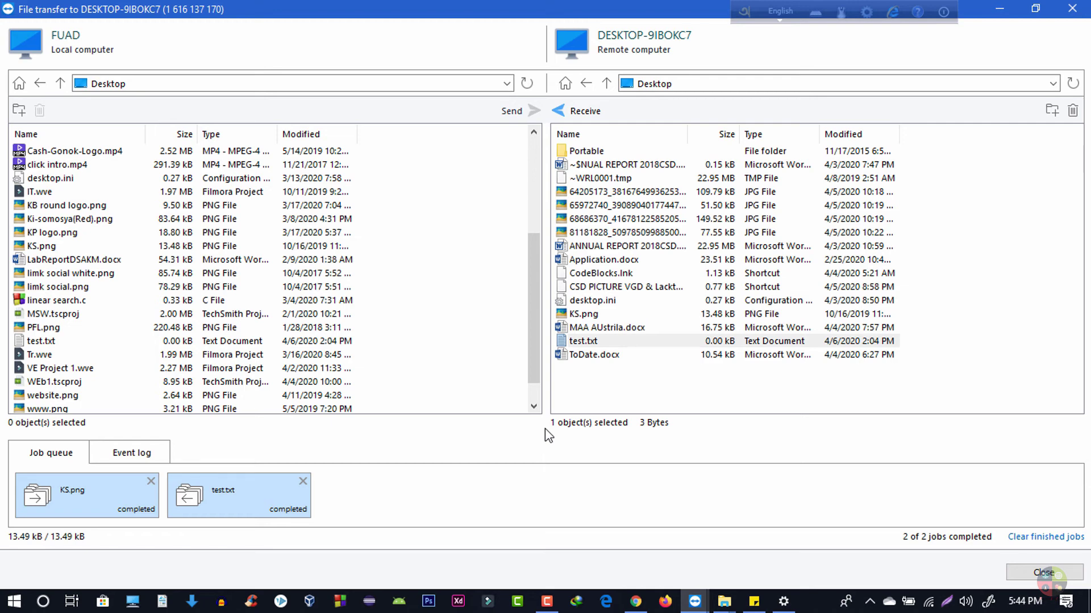
Close File transfer, dismiss the authentication prompt and reposition the TeamViewer window.
{"action": "left_click", "coordinate": [1039, 572]}
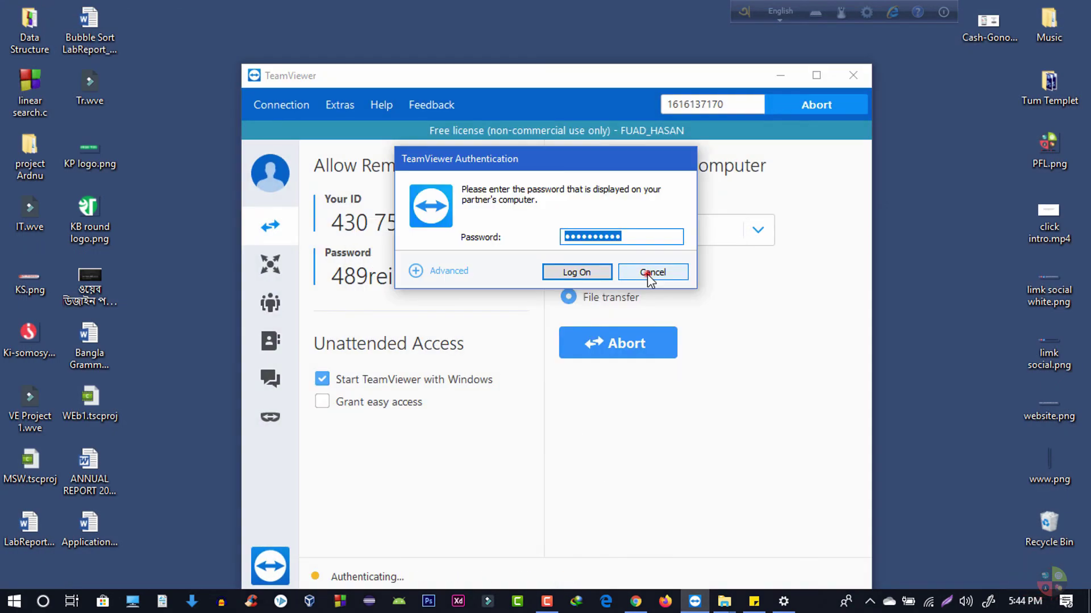
{"action": "left_click", "coordinate": [650, 275]}
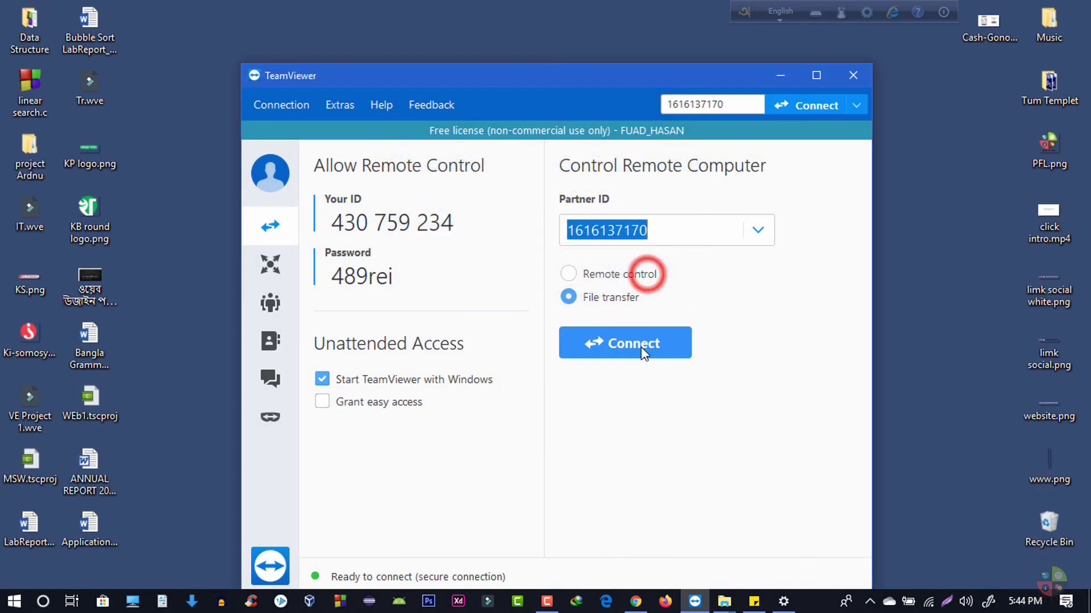
{"action": "left_click", "coordinate": [729, 380]}
{"action": "left_click_drag", "start_coordinate": [466, 79], "coordinate": [453, 71]}
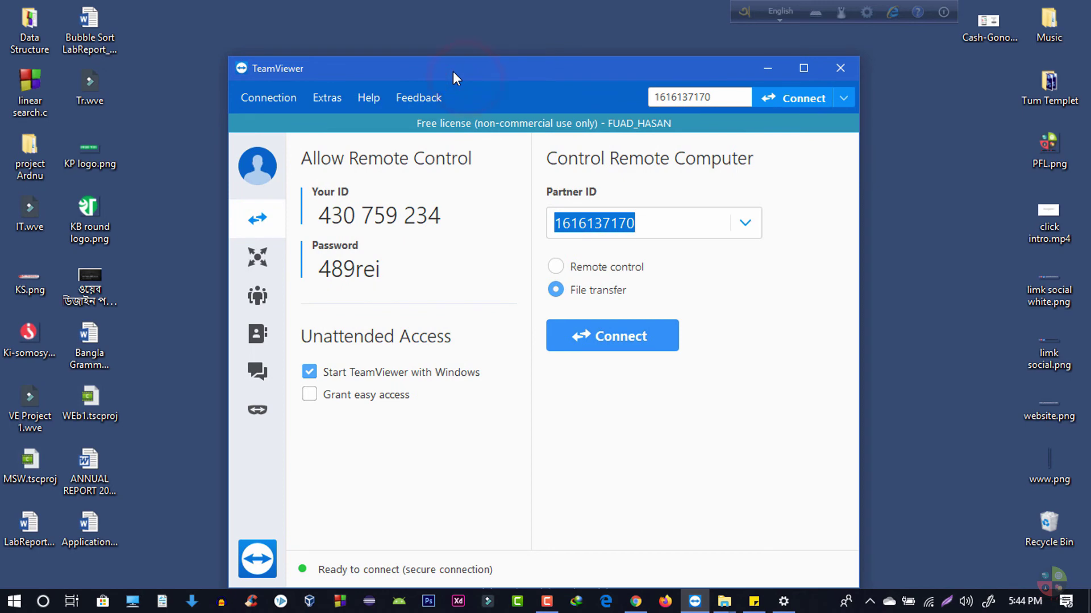
Connect to the partner in Remote control mode and log on with the partner password.
{"action": "left_click", "coordinate": [612, 267]}
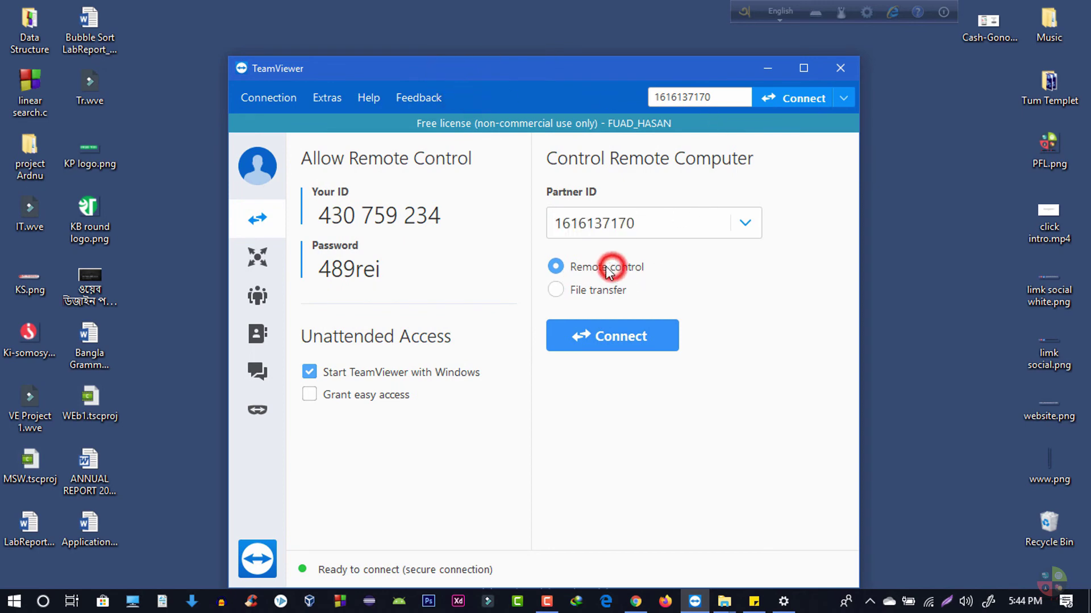
{"action": "left_click", "coordinate": [608, 341]}
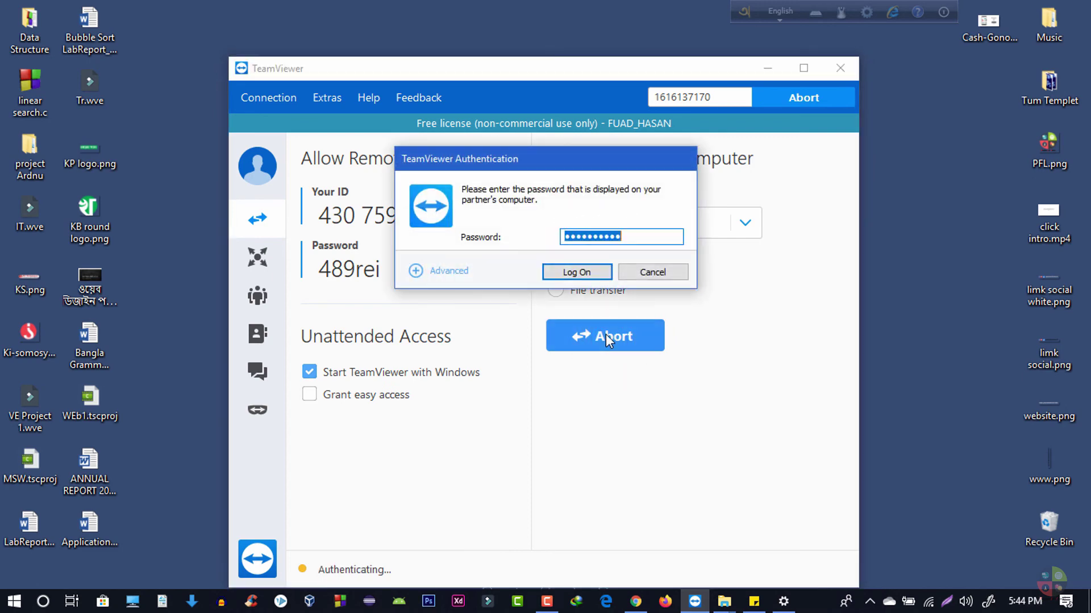
{"action": "left_click", "coordinate": [603, 275]}
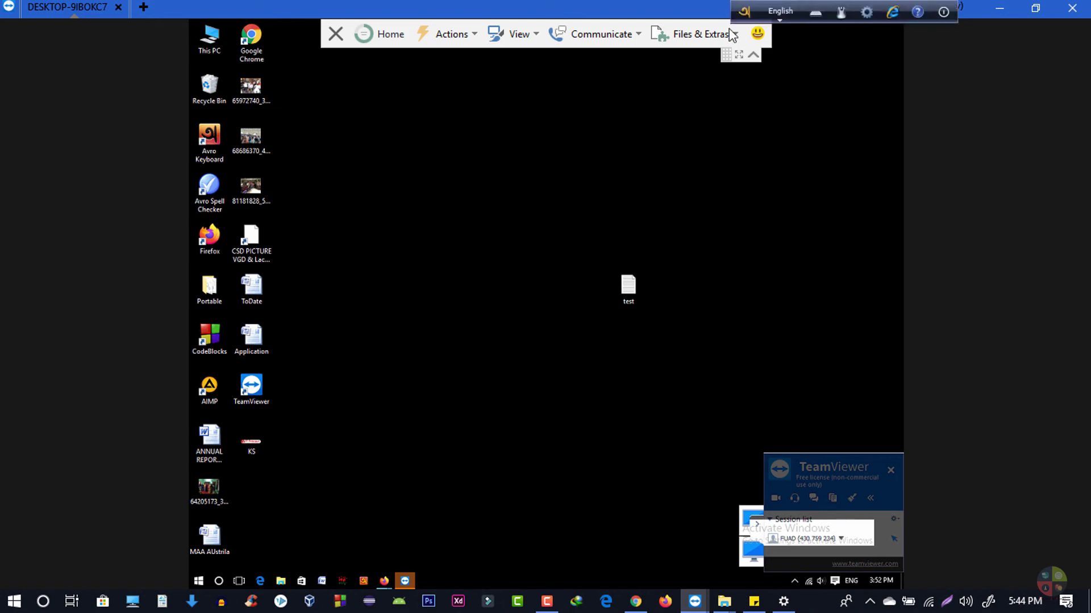
View the remote desktop full screen, toggle the session toolbar, and open then close This PC.
{"action": "left_click", "coordinate": [741, 57]}
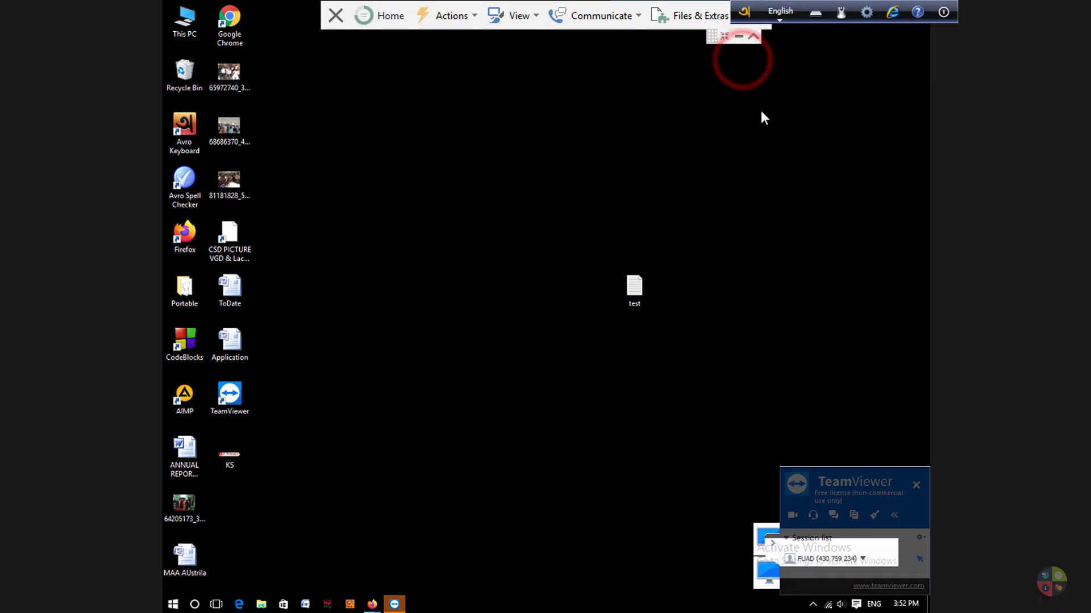
{"action": "left_click", "coordinate": [753, 37]}
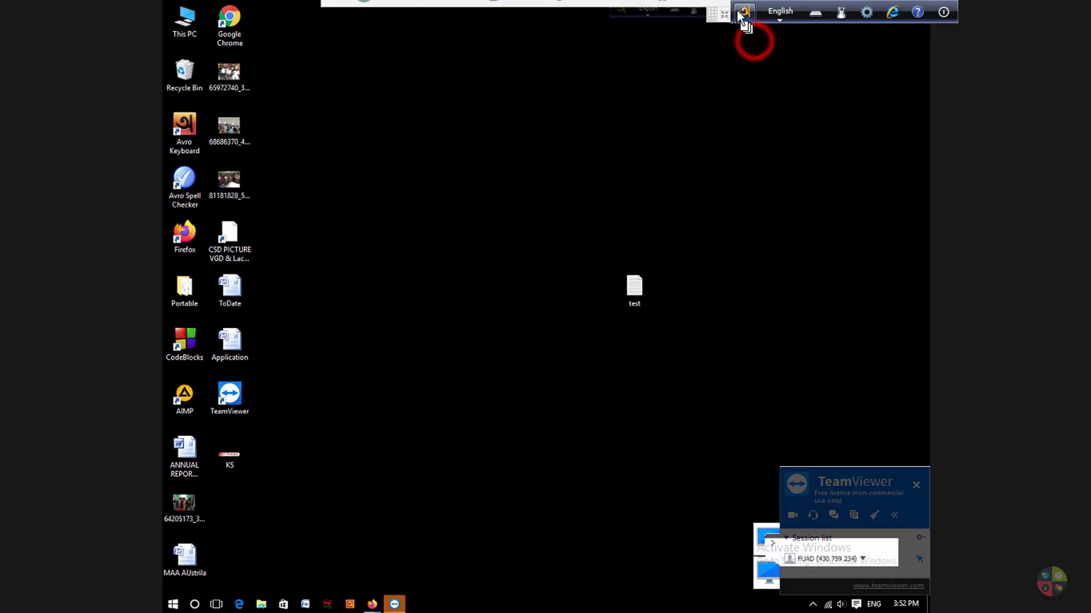
{"action": "left_click", "coordinate": [758, 9]}
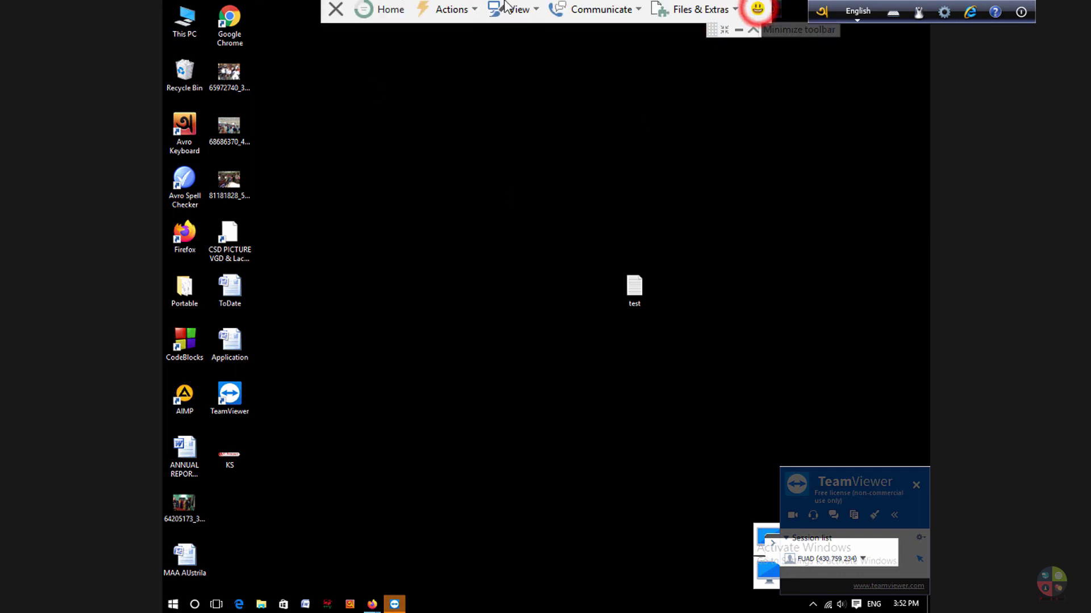
{"action": "left_click", "coordinate": [182, 19]}
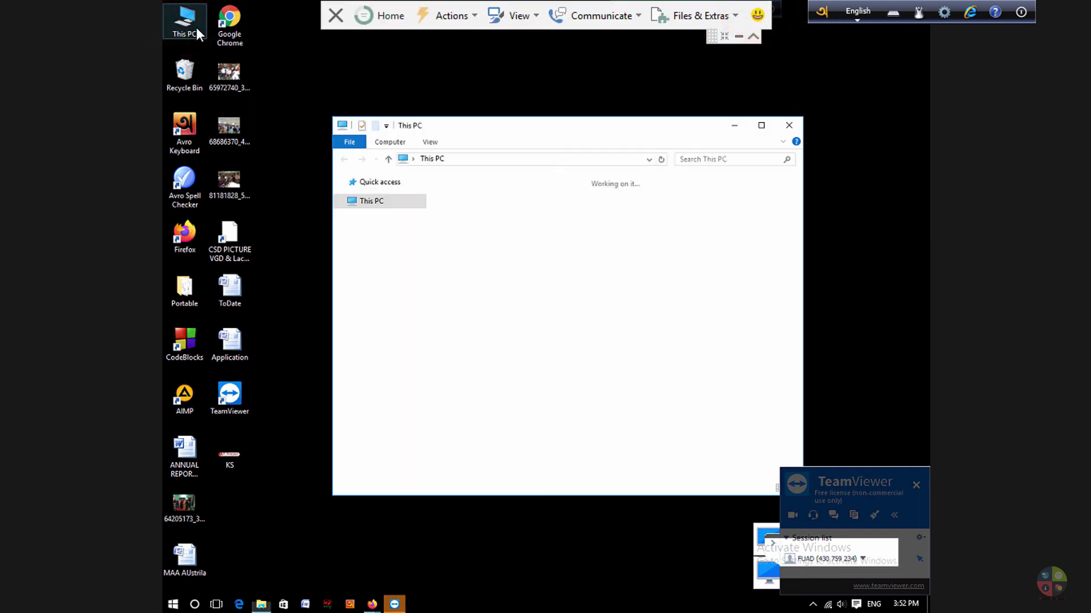
{"action": "left_click_drag", "start_coordinate": [492, 134], "coordinate": [460, 125]}
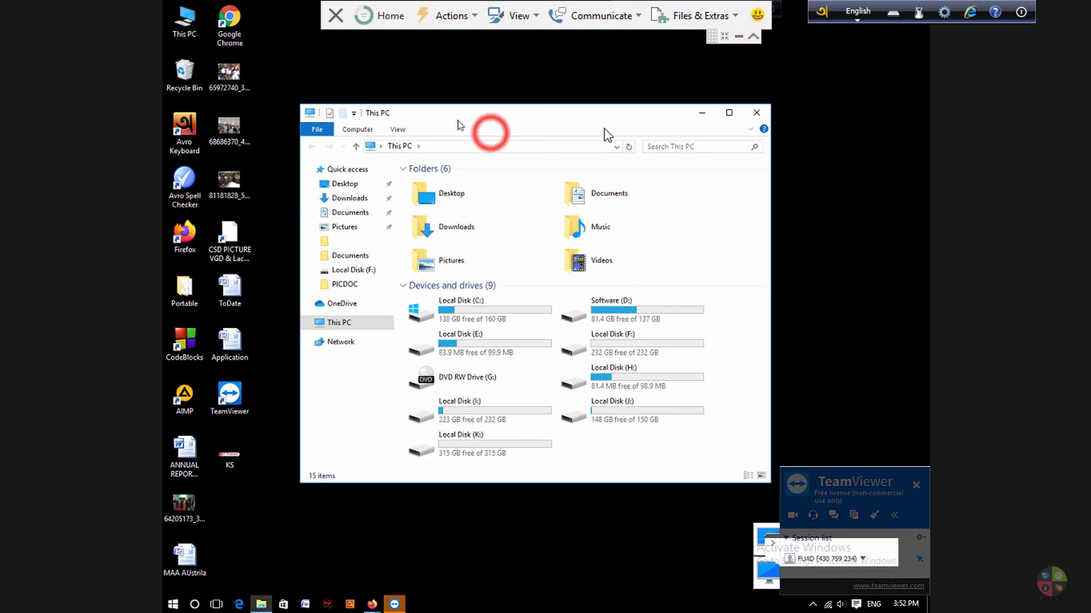
{"action": "left_click", "coordinate": [756, 113]}
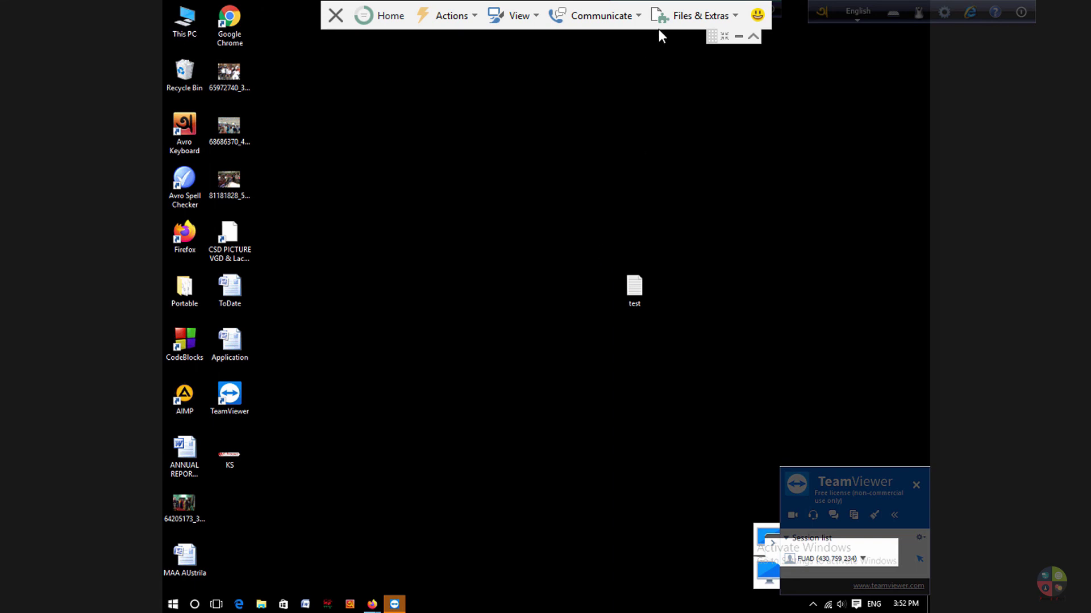
Start a file transfer via Files & Extras from within the session, then close its window.
{"action": "left_click", "coordinate": [692, 23]}
{"action": "left_click", "coordinate": [693, 25]}
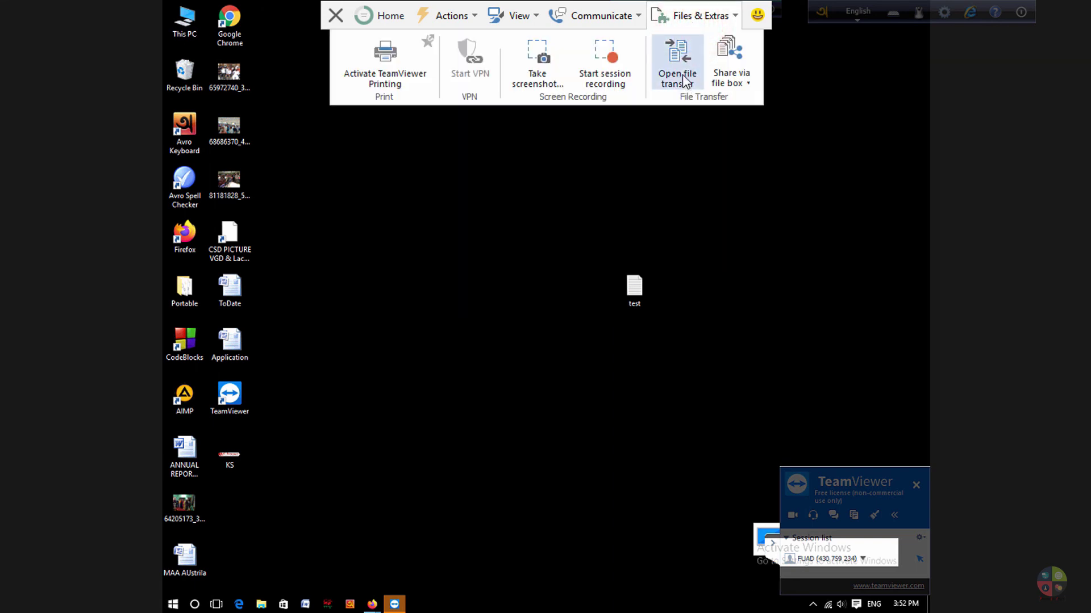
{"action": "left_click", "coordinate": [685, 81]}
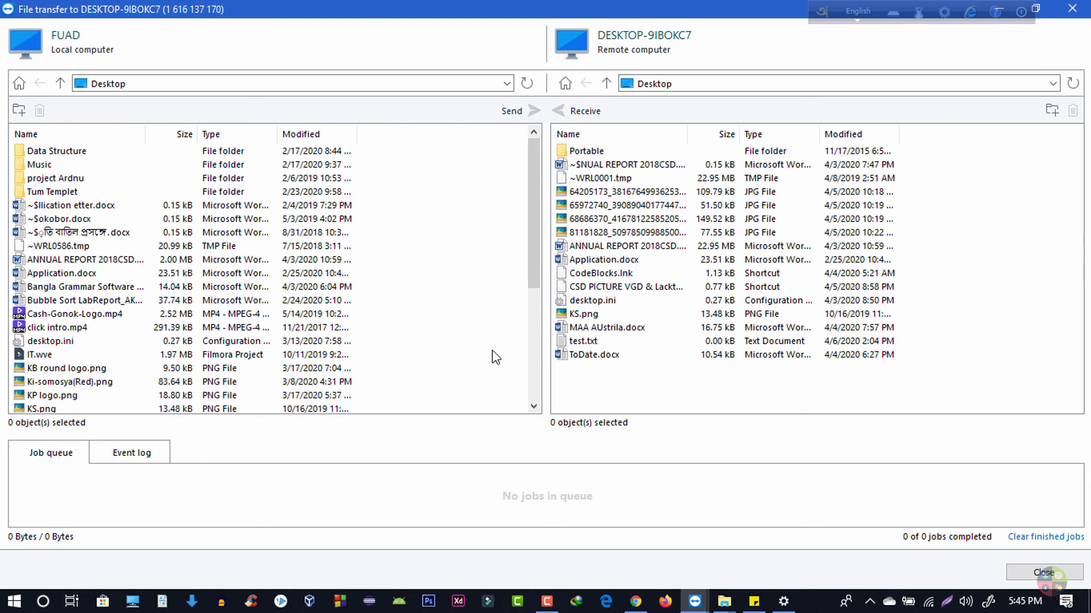
{"action": "left_click", "coordinate": [1072, 8]}
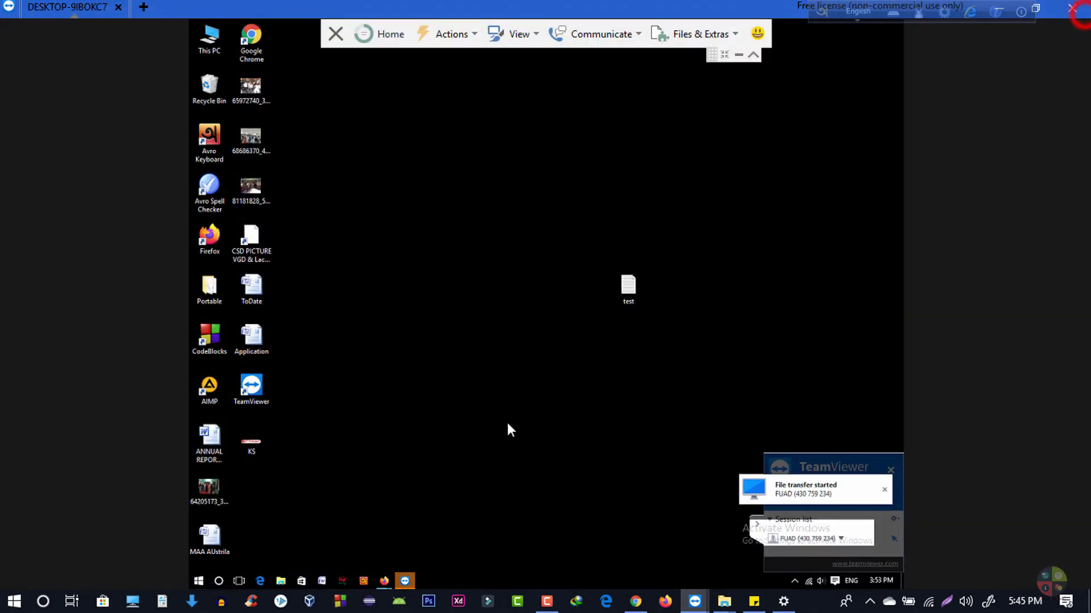